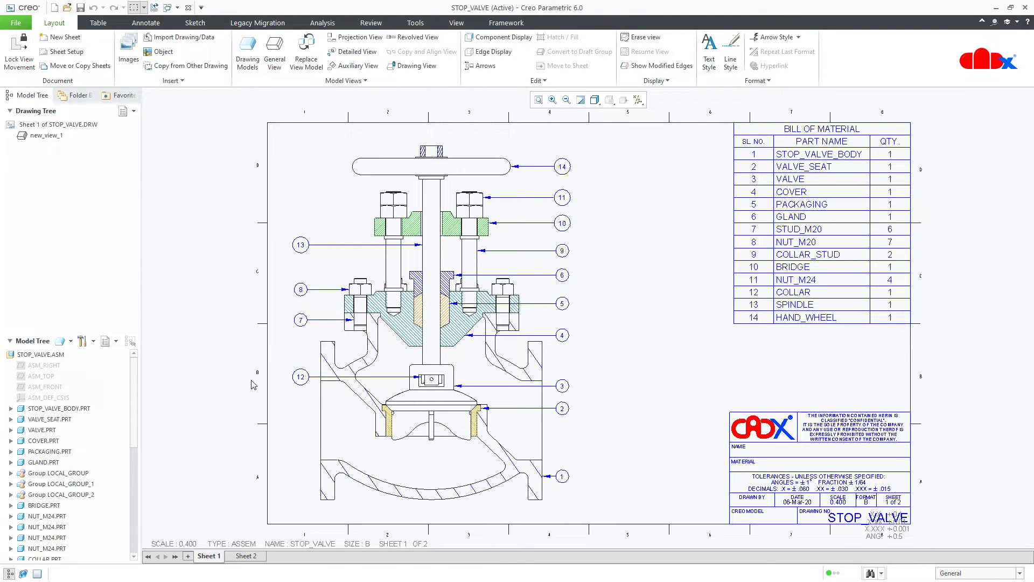
Step: Open the stop valve assembly in 3D and preview its section B, then clear it
right_click(57, 357)
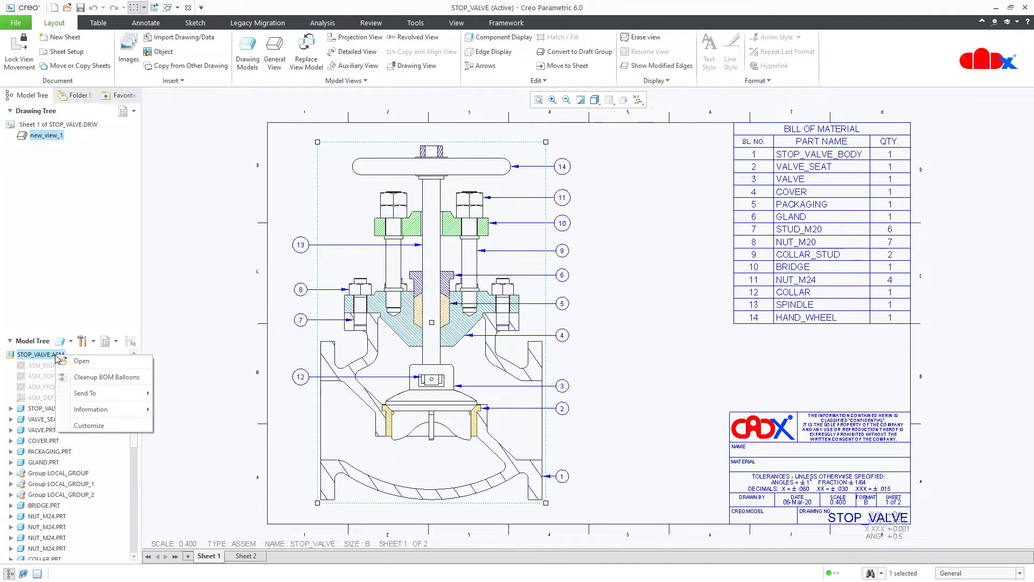
left_click(68, 360)
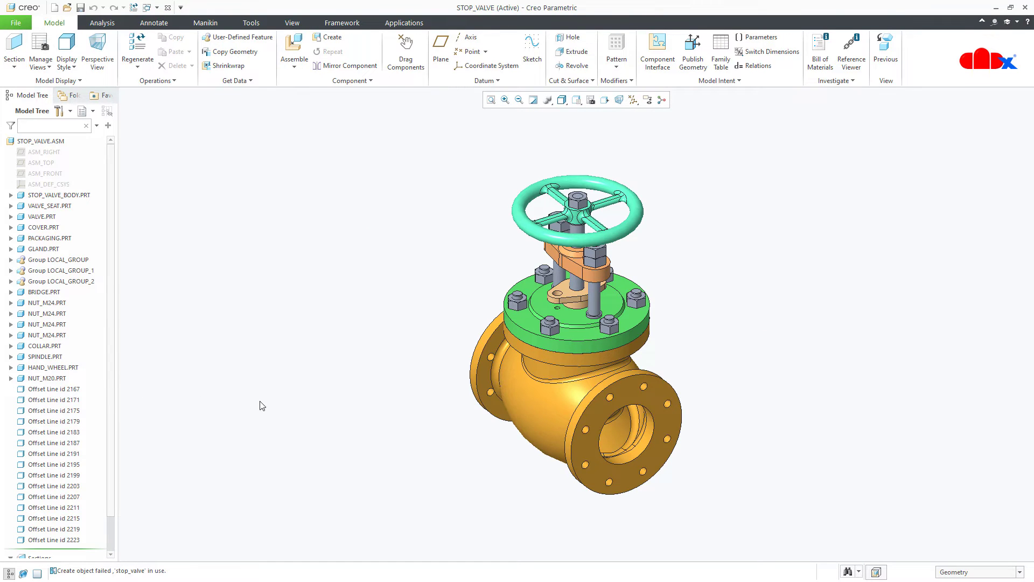
scroll(54, 484, "down", 2)
left_click(41, 541)
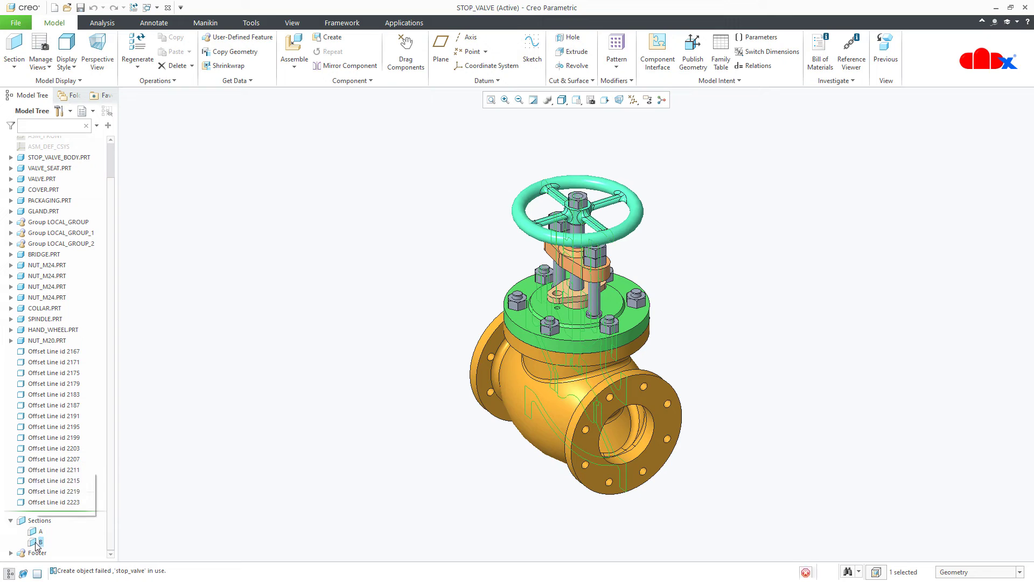
left_click(236, 524)
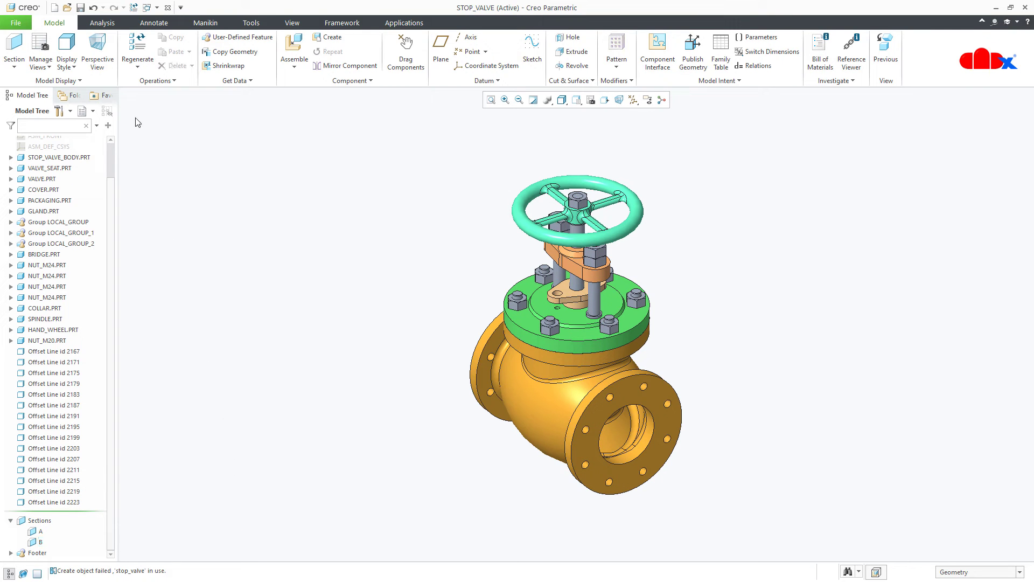
Step: Create a new drawing from the c_11x17cadx template
left_click(54, 7)
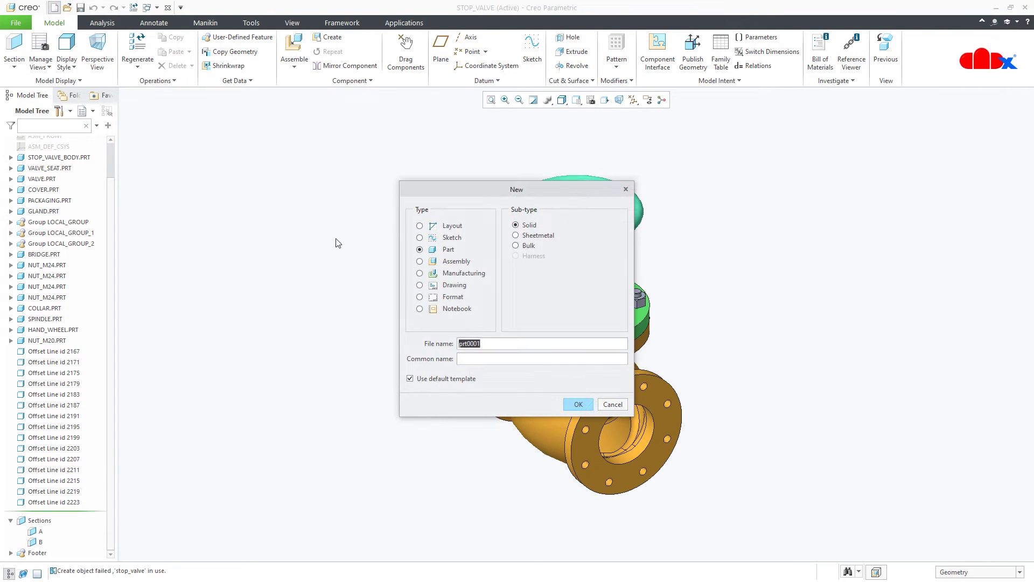
left_click(440, 286)
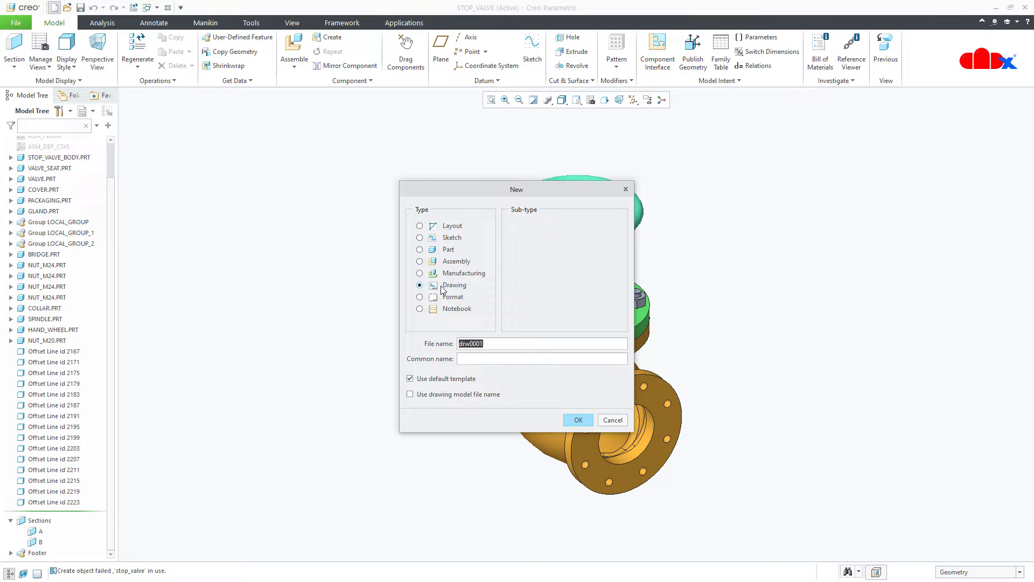
left_click(578, 420)
left_click(491, 359)
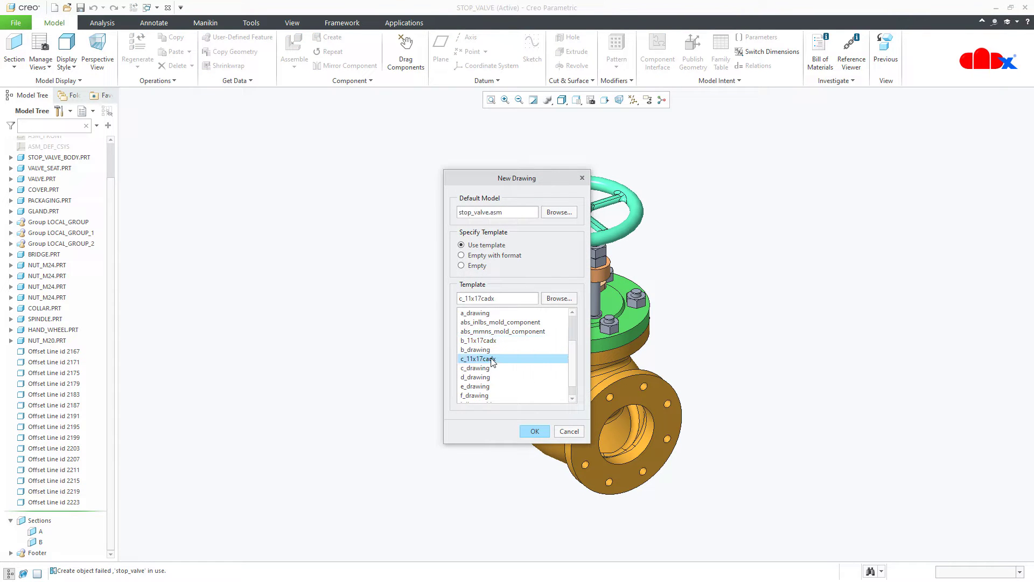
left_click(535, 430)
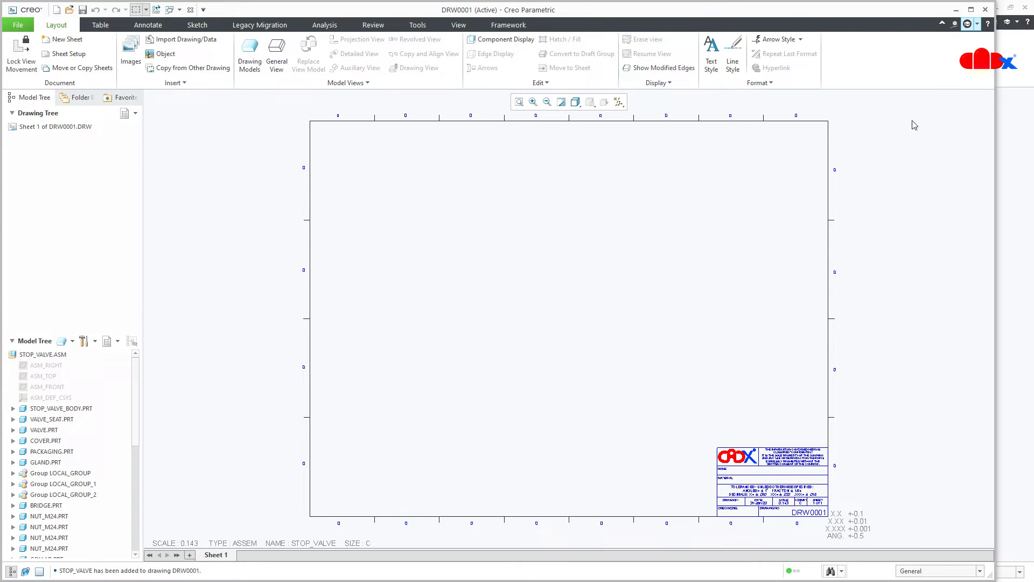
Step: Place a FRONT-oriented general view of the stop valve assembly on the sheet
left_click(971, 9)
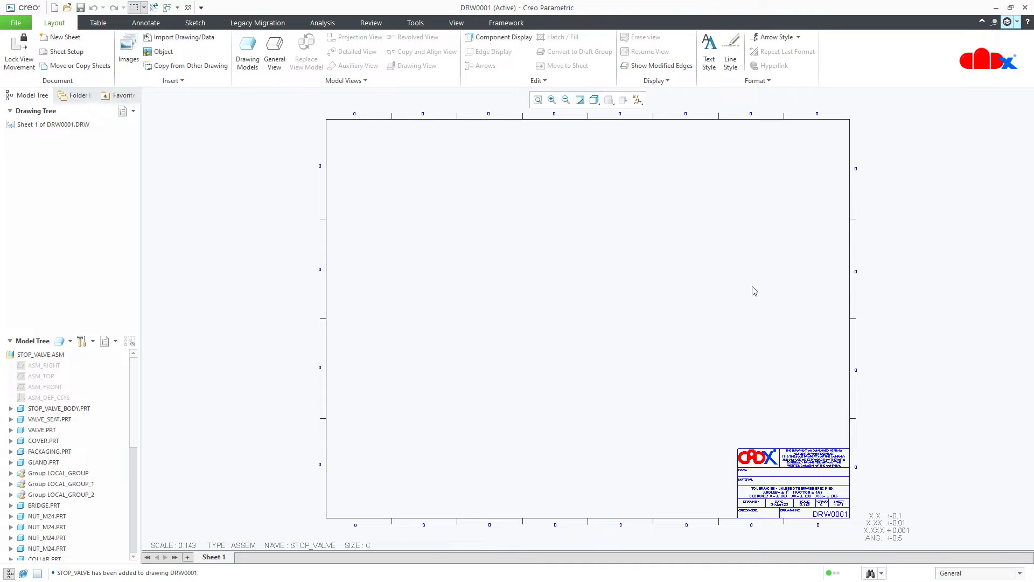
left_click(276, 54)
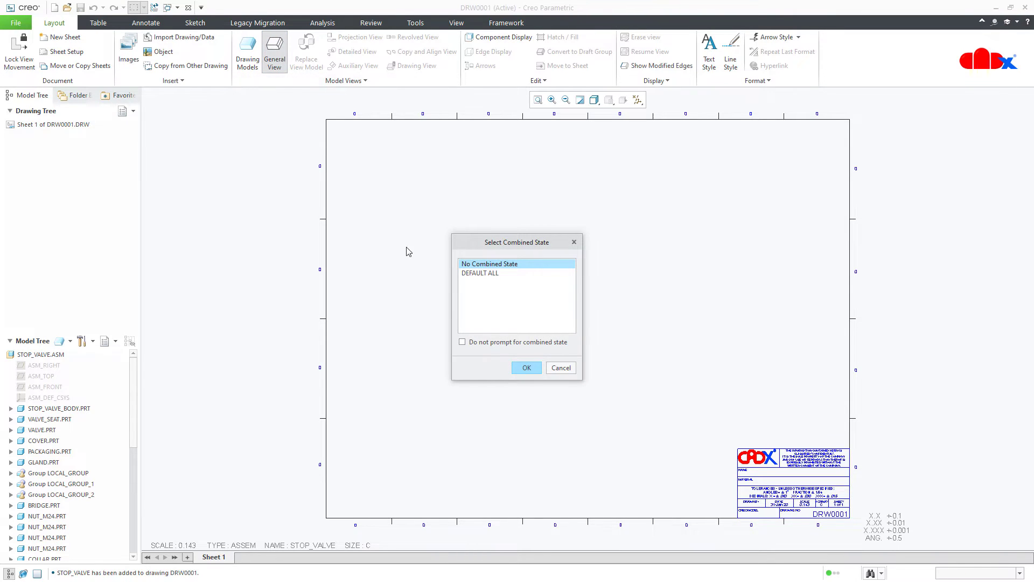
left_click(517, 368)
left_click(482, 287)
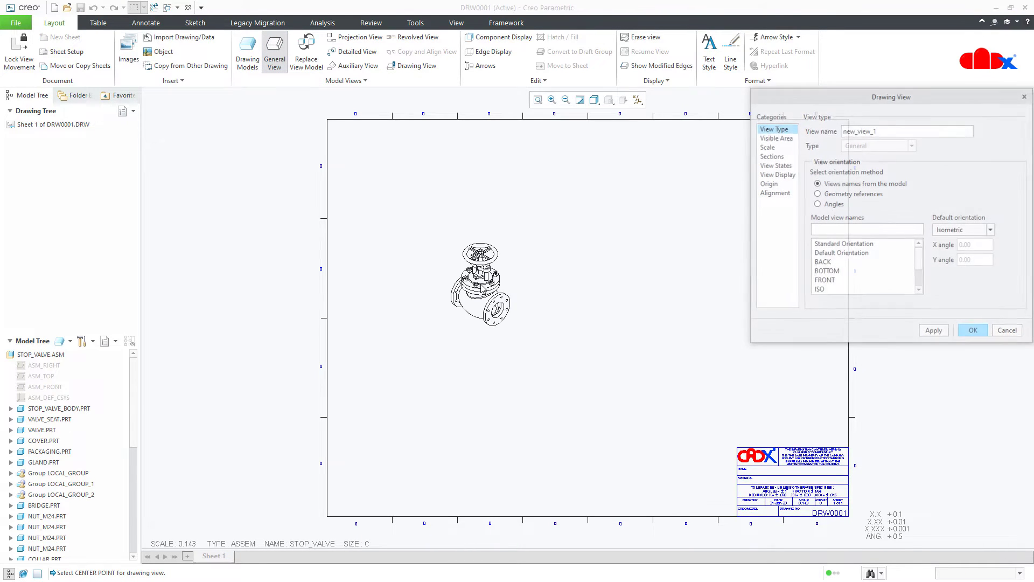
left_click(824, 282)
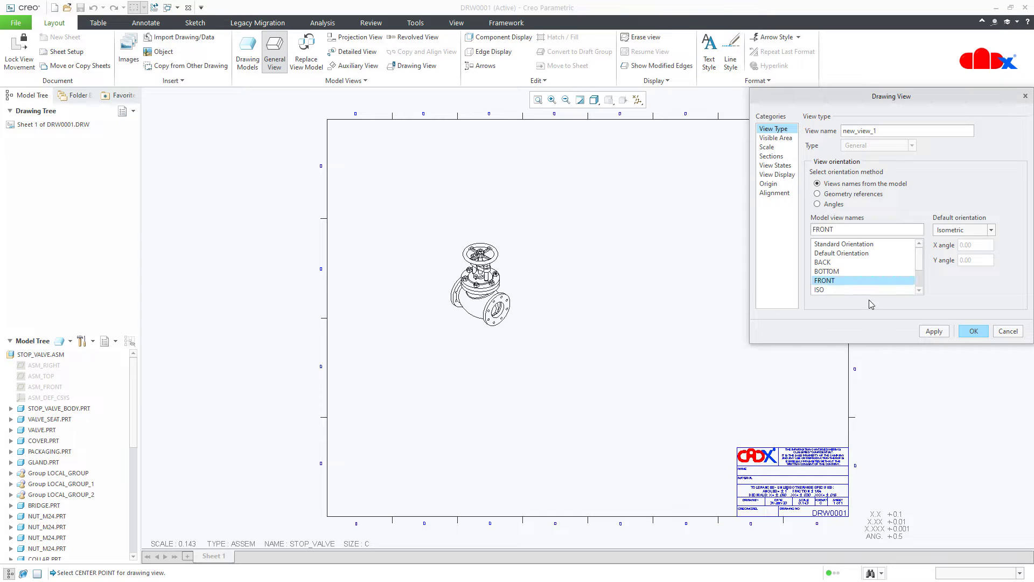
left_click(934, 332)
left_click(976, 330)
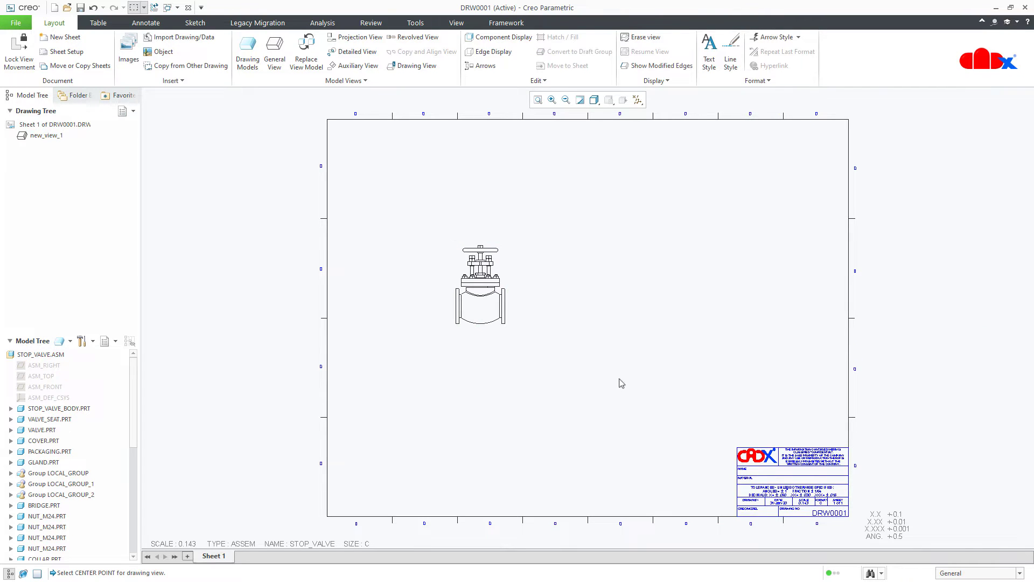
Step: Set the sheet scale to 0.500 and move the valve view up and left
double_click(193, 545)
type(".25")
key("Return")
double_click(193, 545)
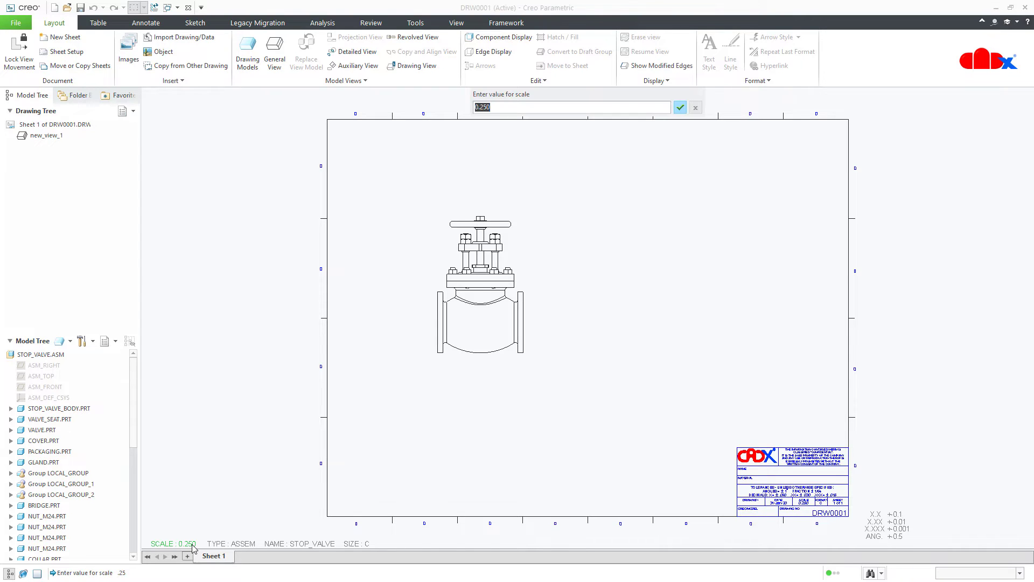
type(".5")
key("Return")
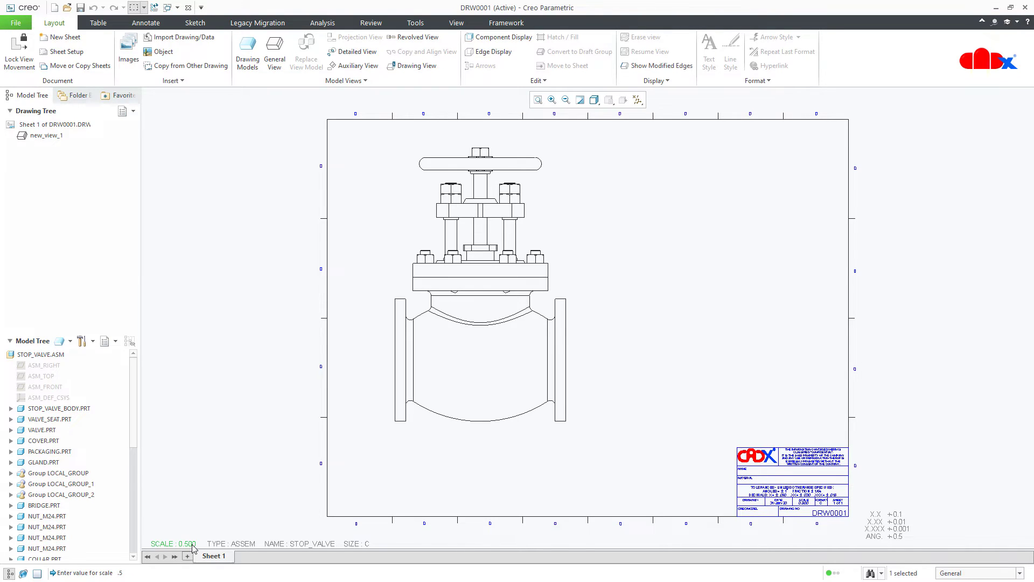
left_click(491, 401)
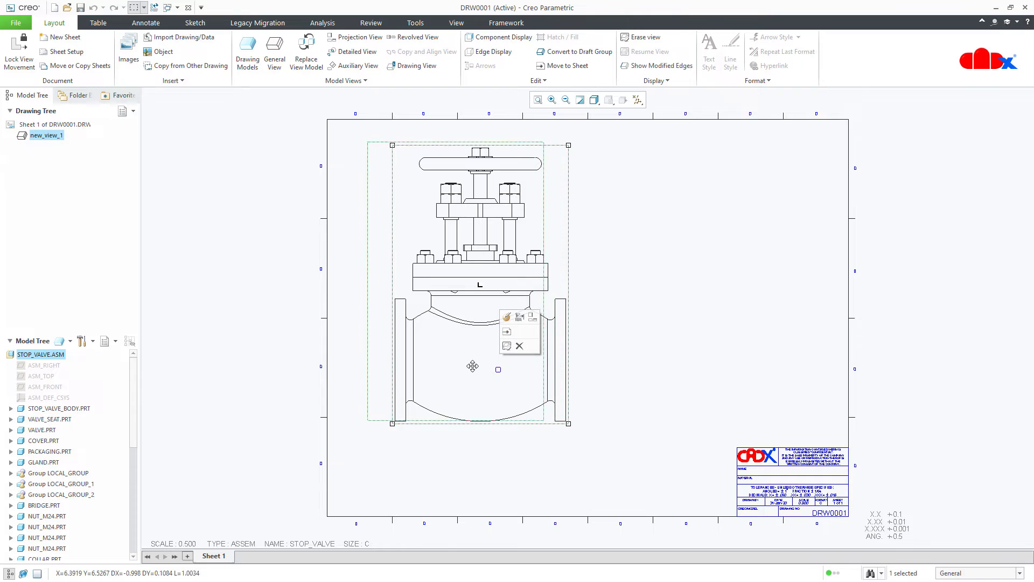
left_click_drag(471, 366, 463, 357)
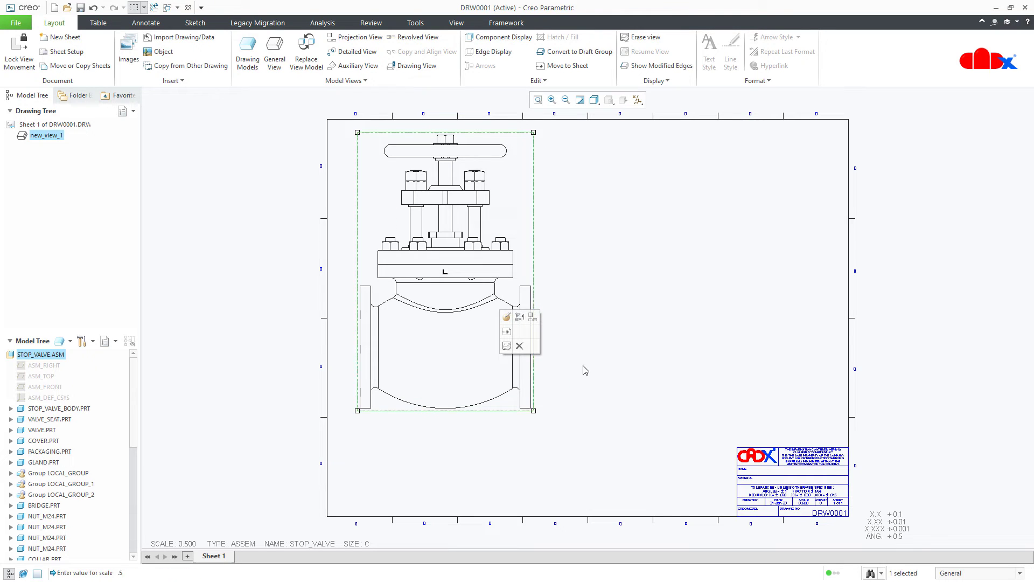
Step: Turn the valve view into 2D cross-section A
double_click(473, 350)
left_click(781, 156)
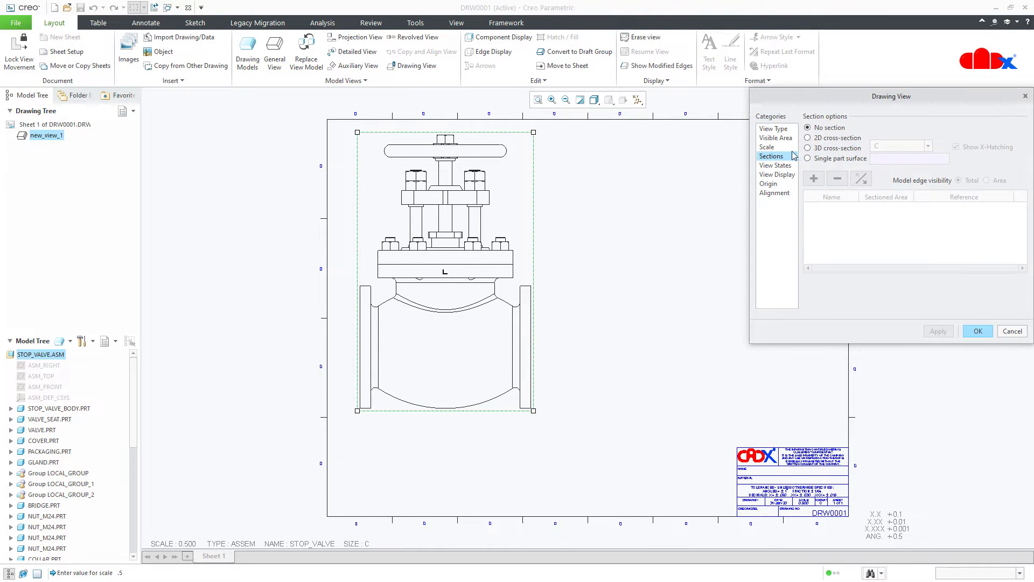
left_click(807, 138)
left_click(814, 179)
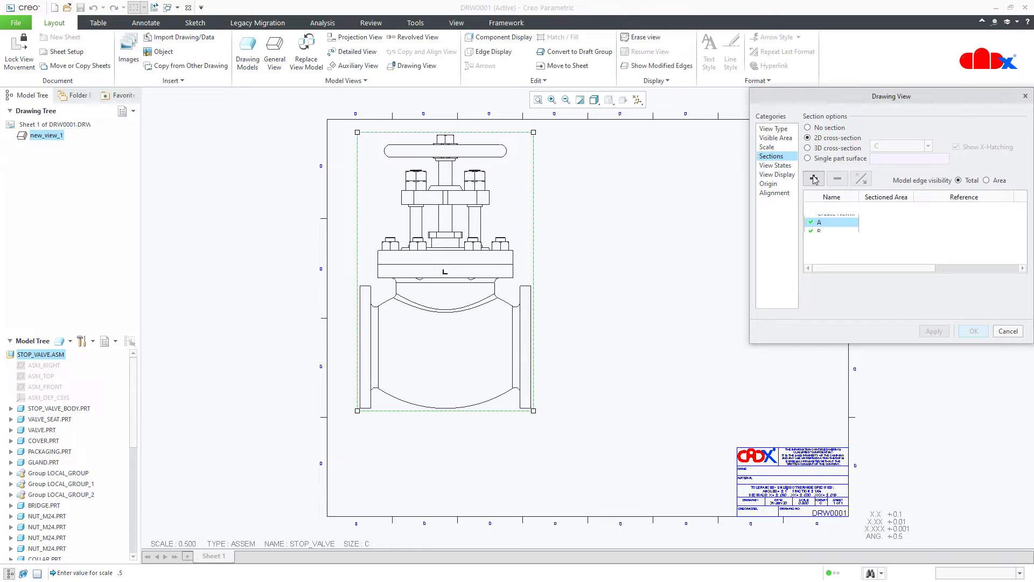
left_click(821, 227)
left_click(933, 331)
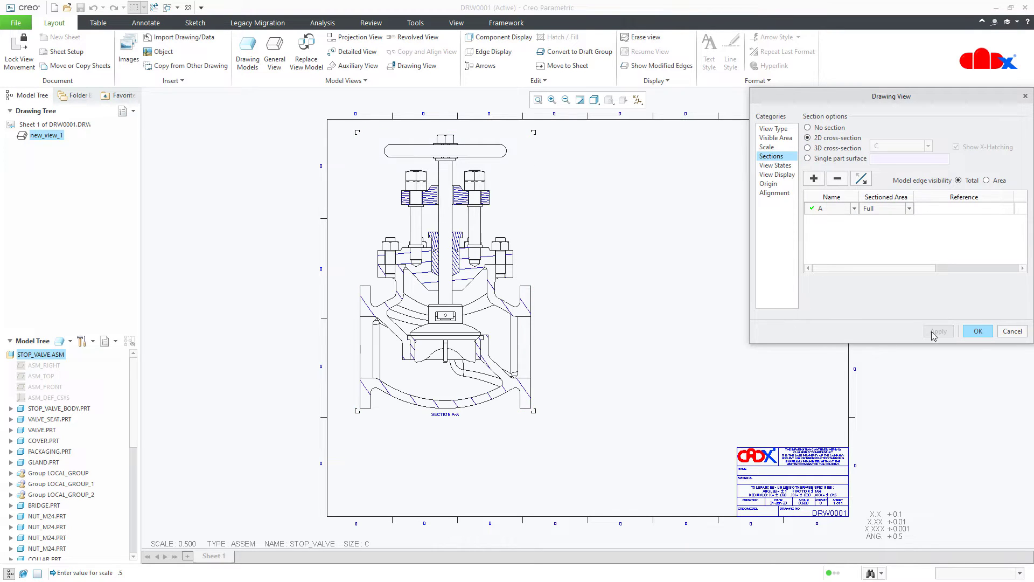
left_click(977, 332)
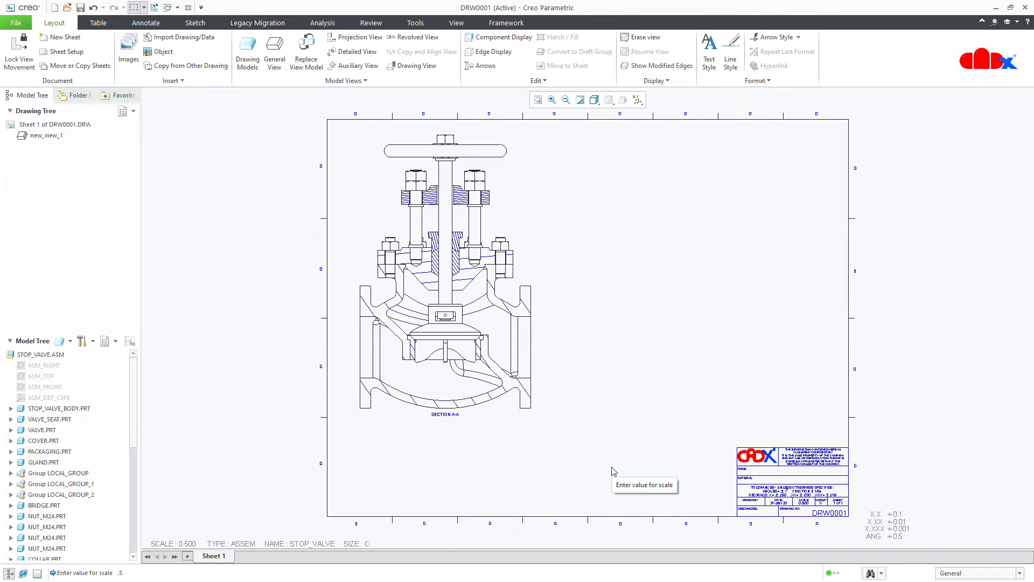
Step: Load stop_valve_body.prt as a drawing model and set STOP_VALVE_BODY as the current model
left_click(251, 63)
left_click(967, 120)
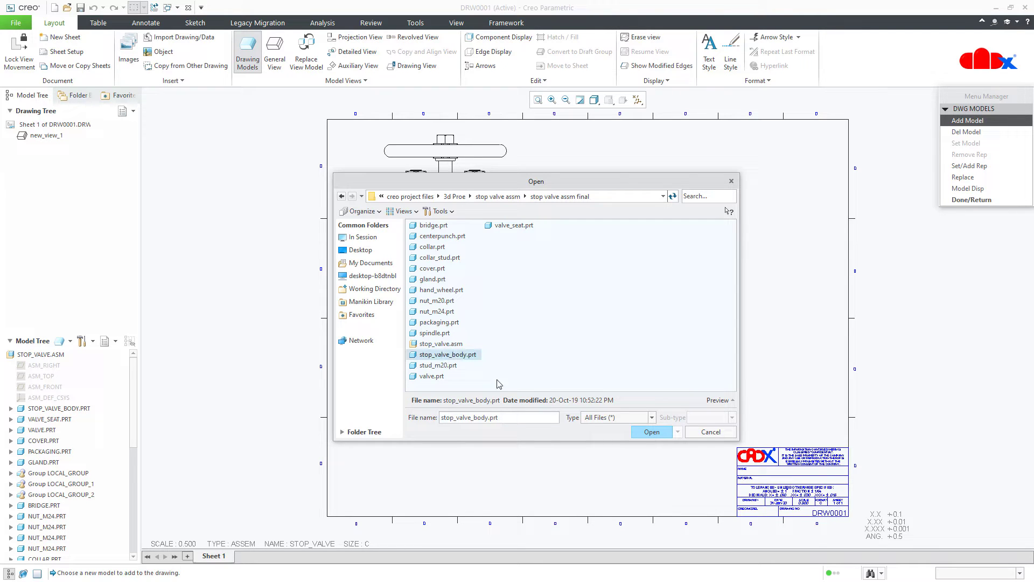
left_click(649, 432)
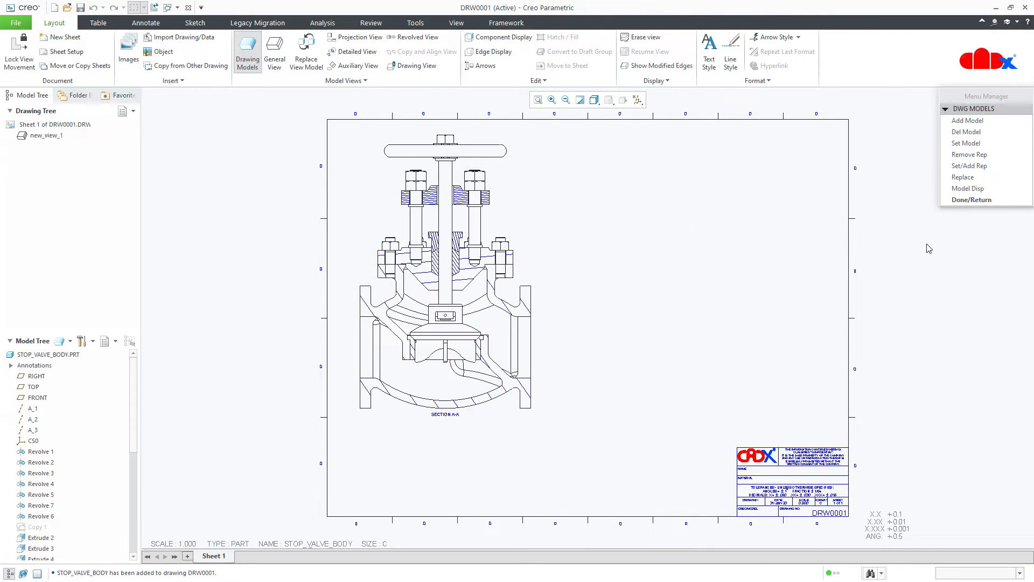
left_click(978, 143)
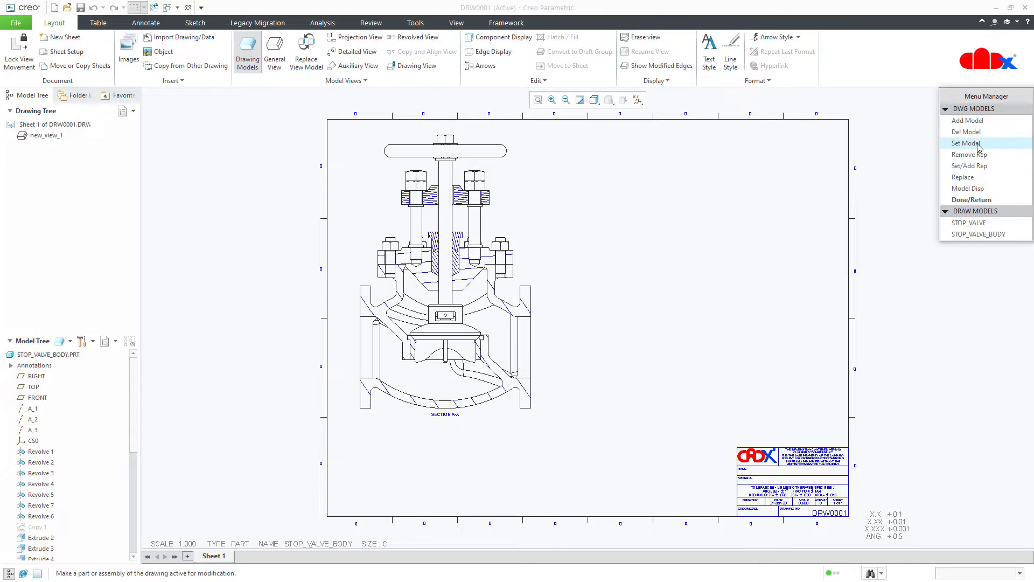
left_click(979, 235)
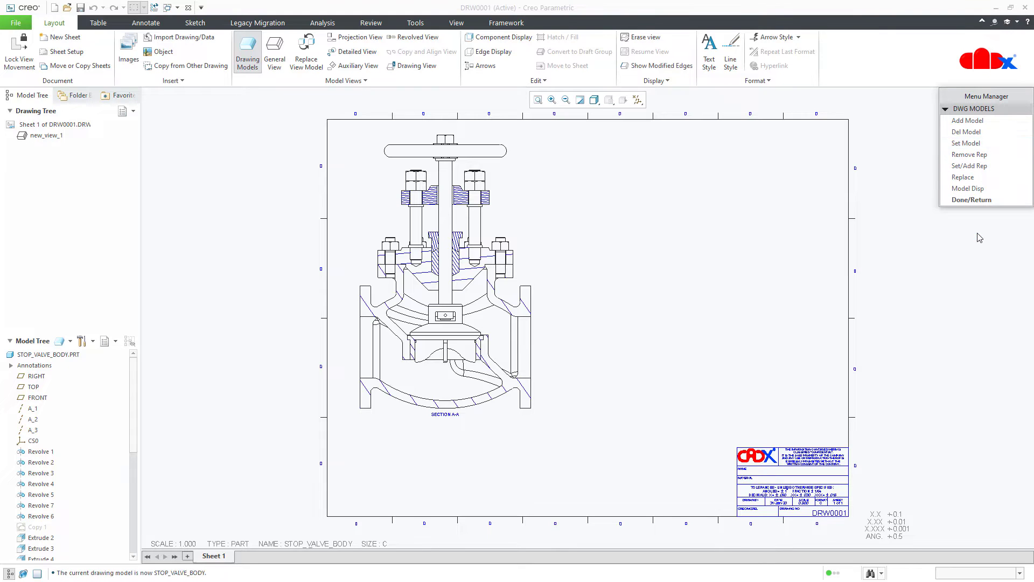
Step: Place a FRONT-oriented general view of the valve body on the sheet
left_click(978, 200)
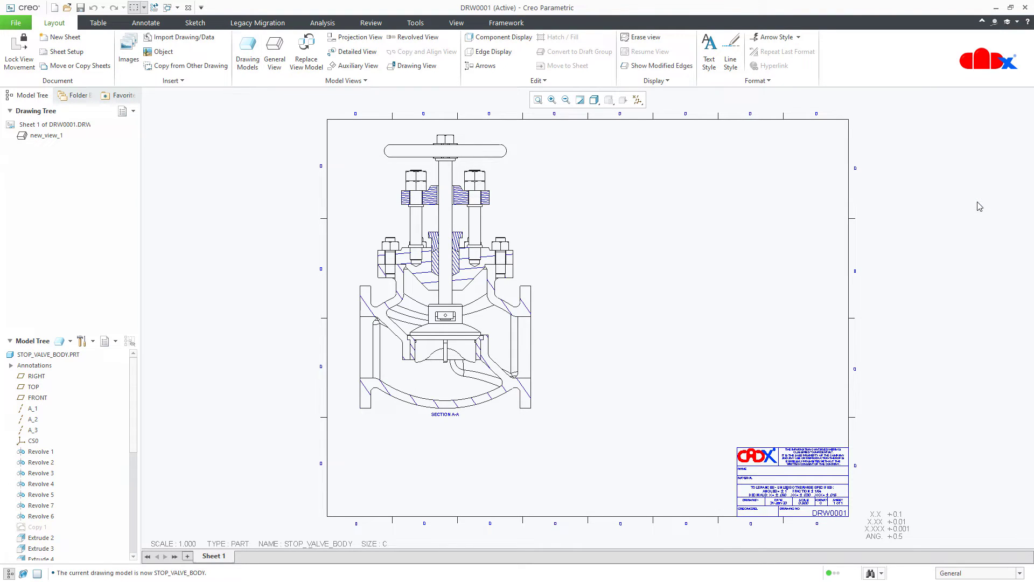
left_click(274, 51)
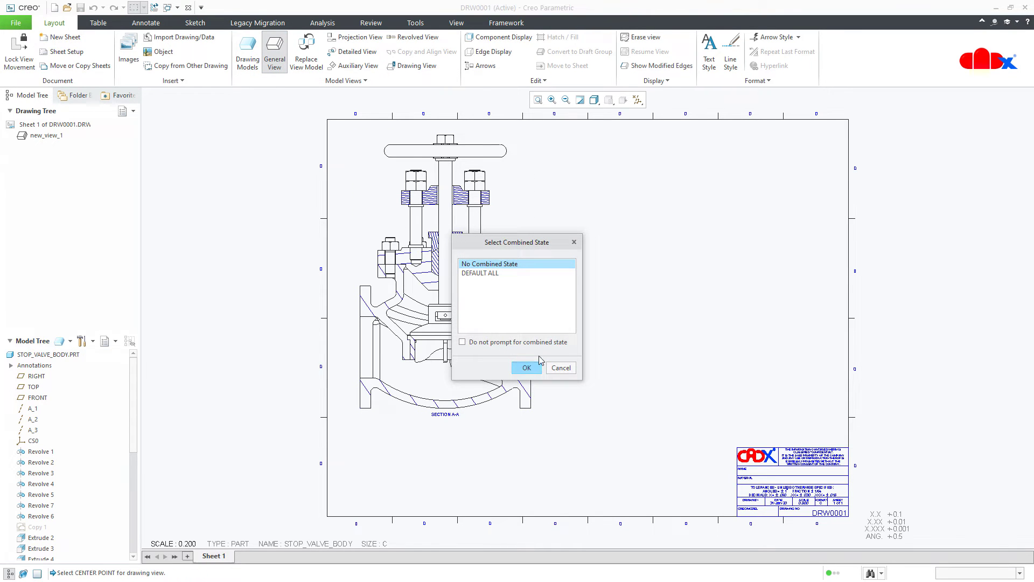
left_click(526, 367)
left_click(623, 287)
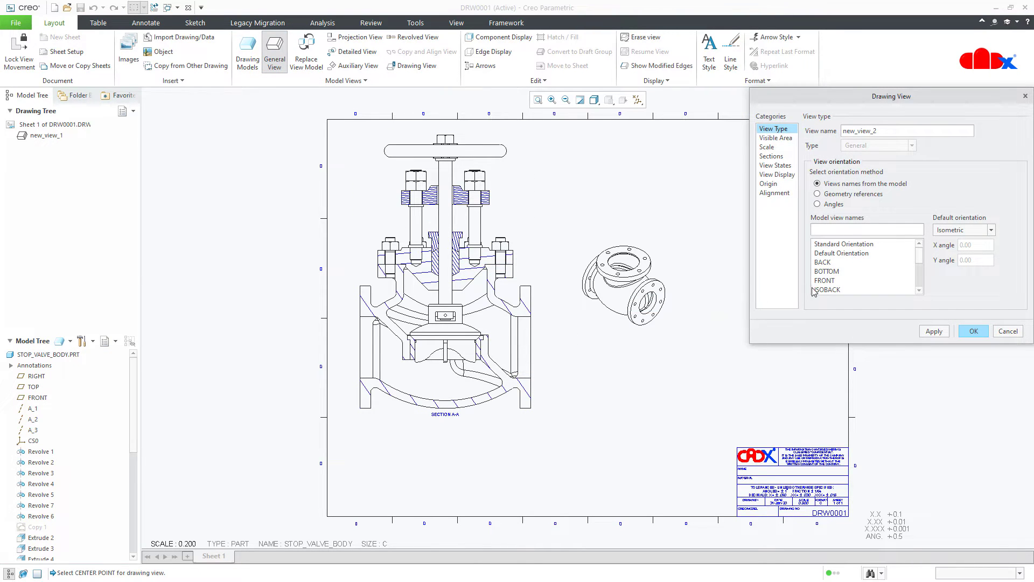
left_click(840, 280)
left_click(934, 331)
left_click(978, 331)
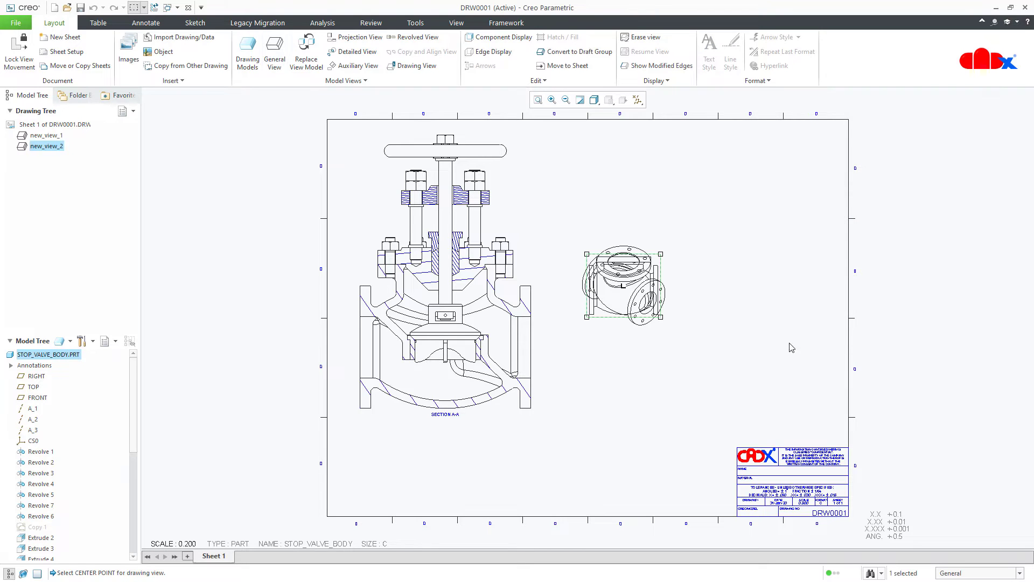
left_click(633, 310)
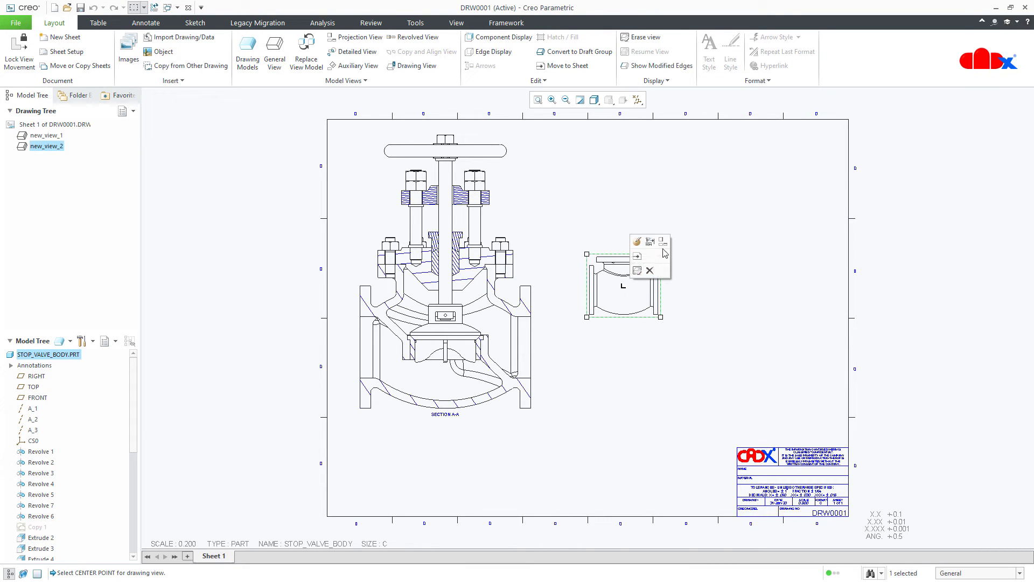
Step: Project a top view and a right-side view from the valve body front view
left_click(663, 242)
left_click(624, 195)
left_click(635, 304)
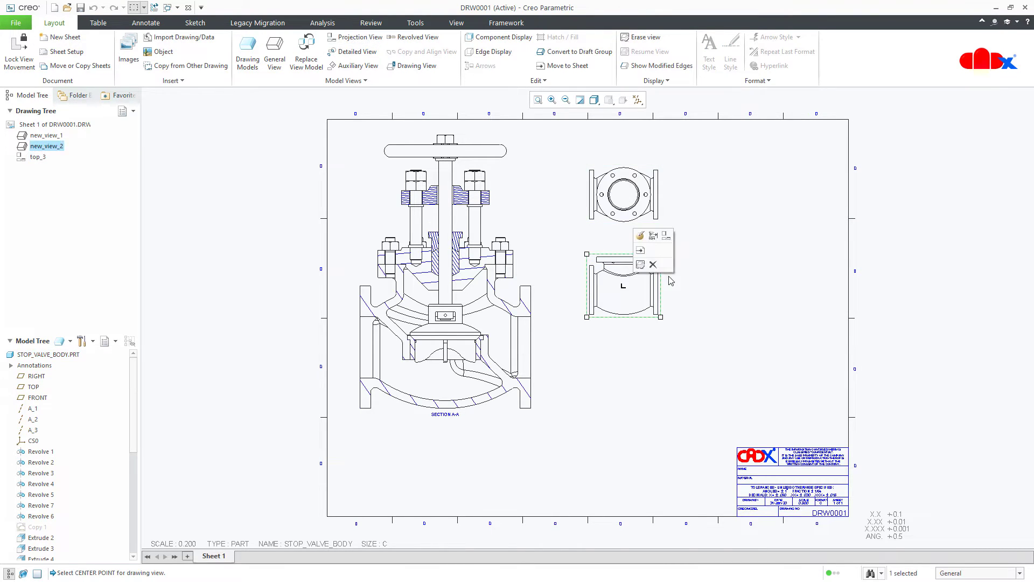
left_click(659, 237)
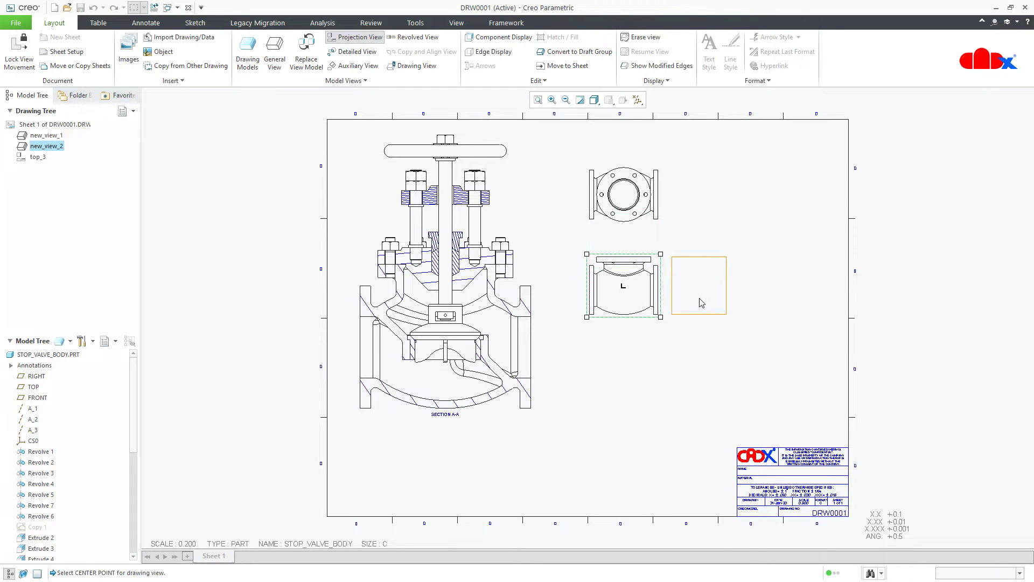
left_click(698, 302)
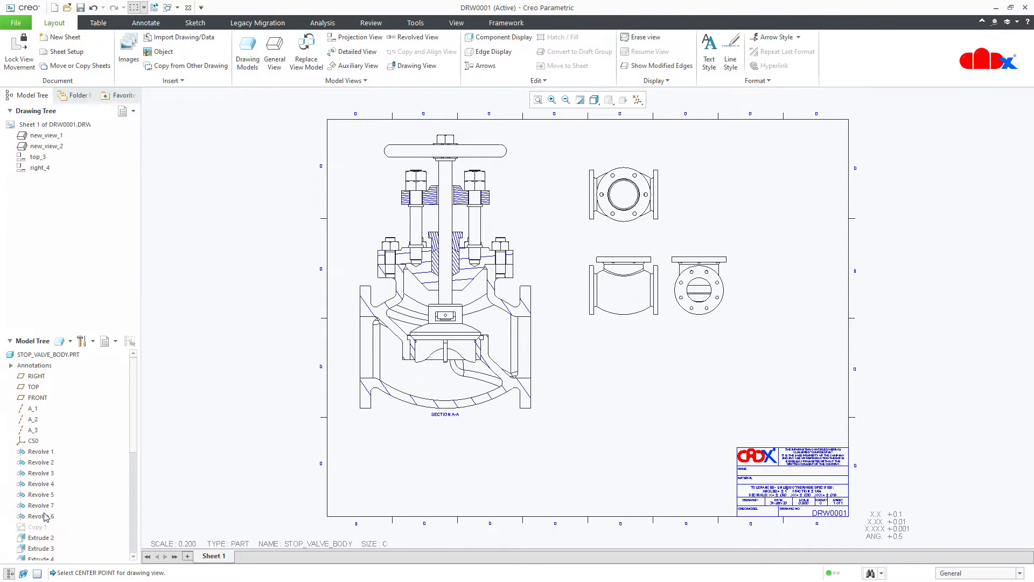
scroll(45, 516, "down", 3)
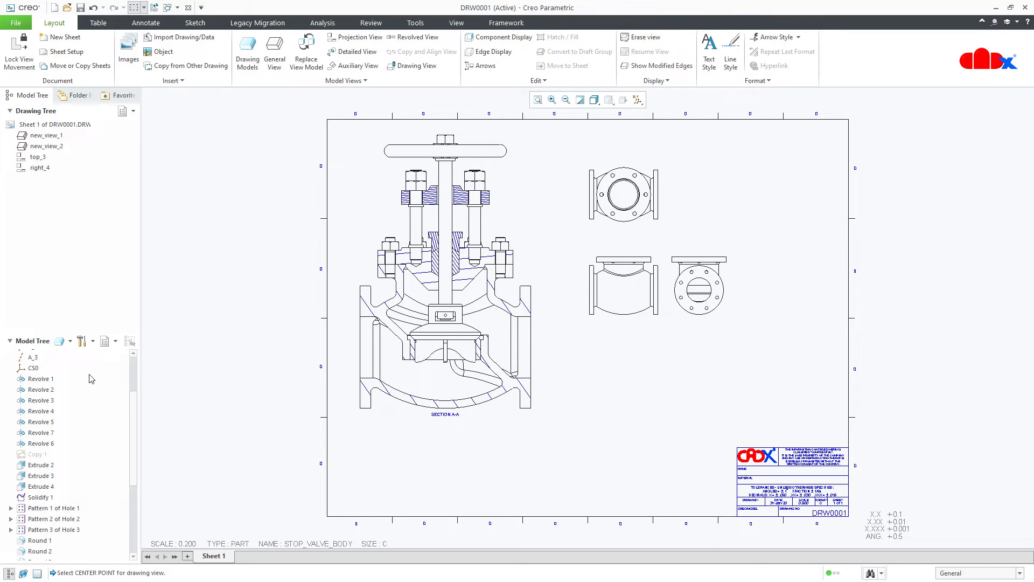
left_click(60, 341)
mouse_move(78, 356)
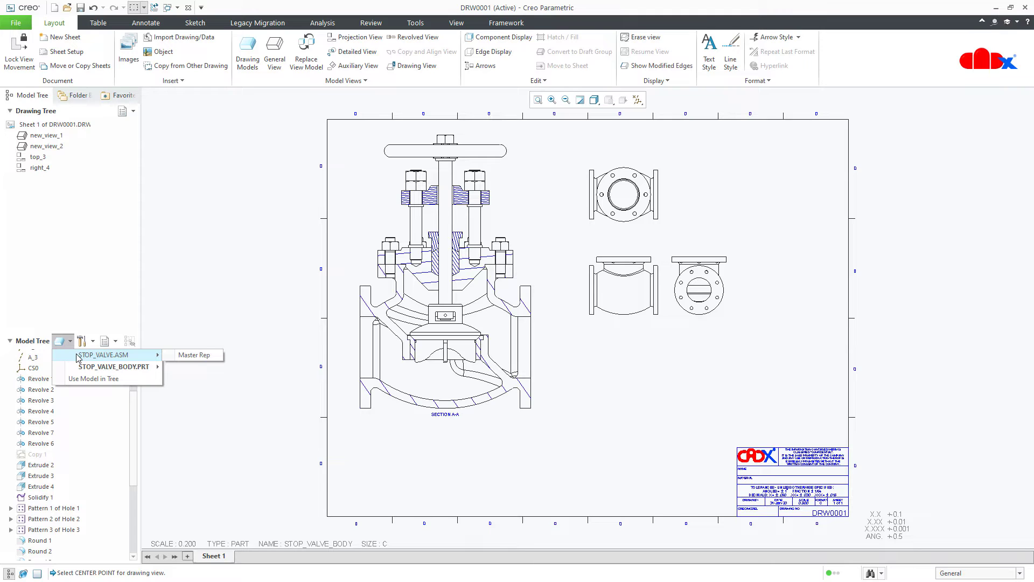
left_click(190, 355)
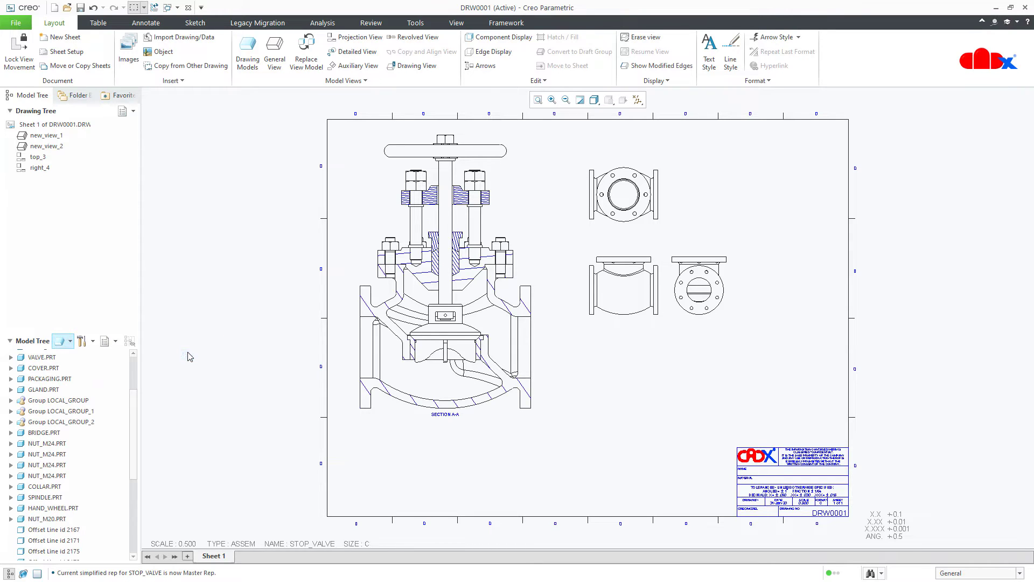
left_click(276, 63)
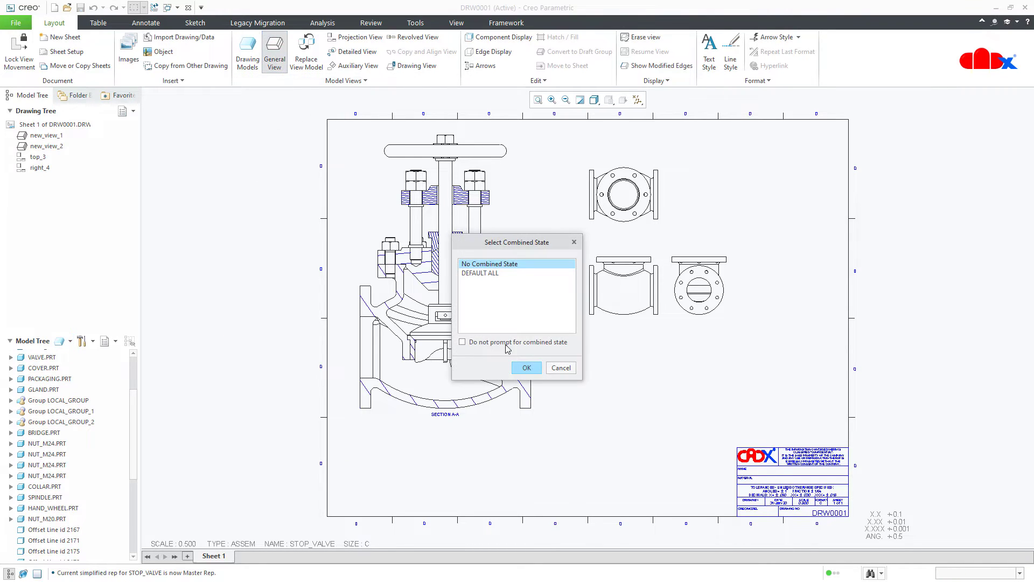
left_click(527, 368)
left_click(631, 434)
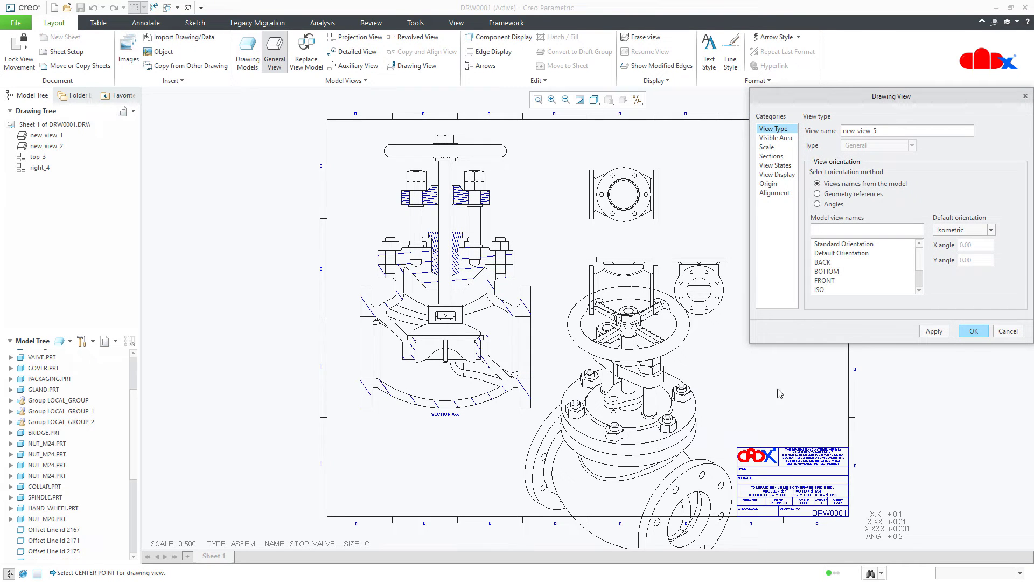
left_click(1008, 331)
left_click(70, 341)
mouse_move(101, 369)
left_click(201, 371)
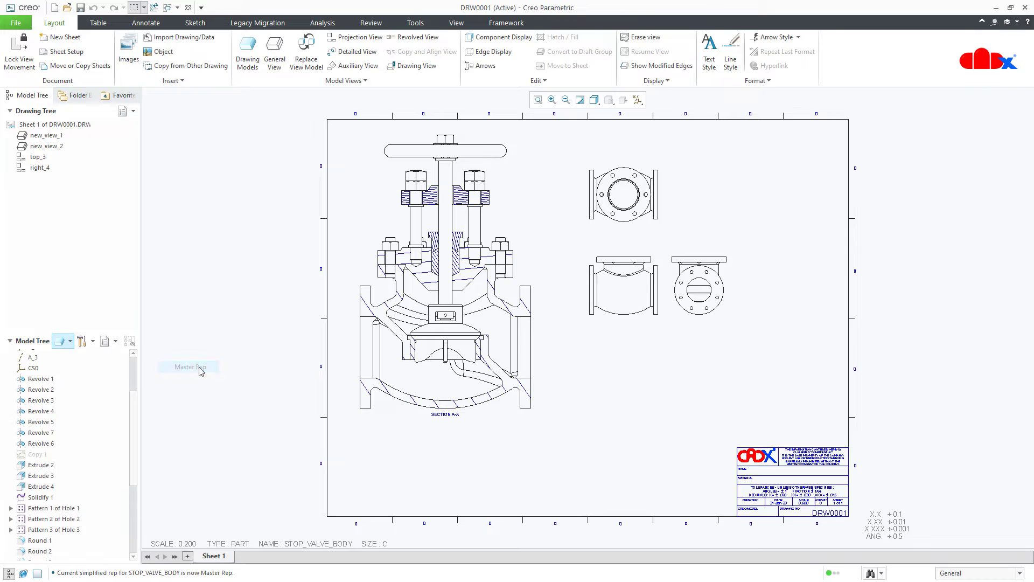
left_click(276, 59)
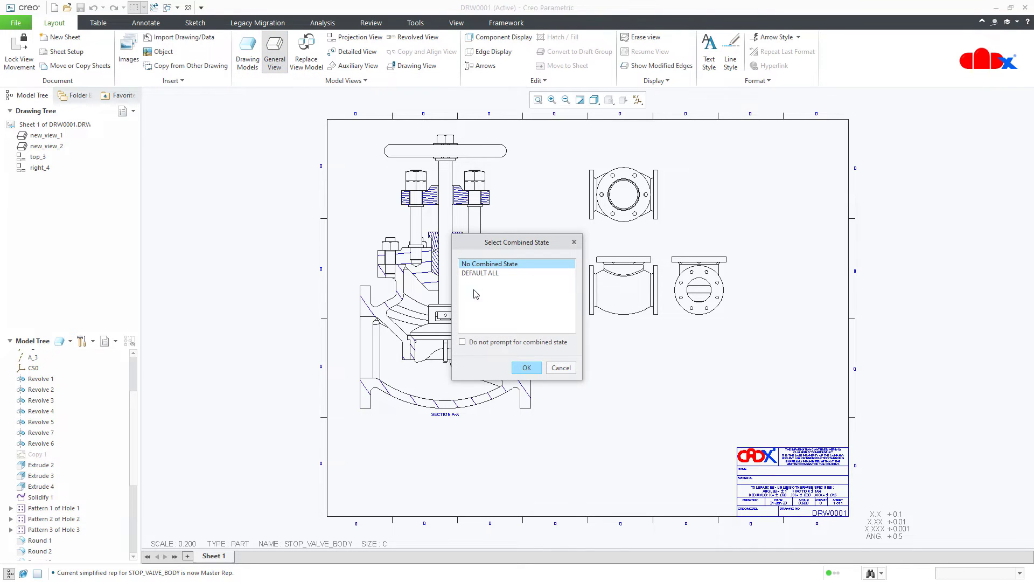
left_click(526, 367)
left_click(622, 423)
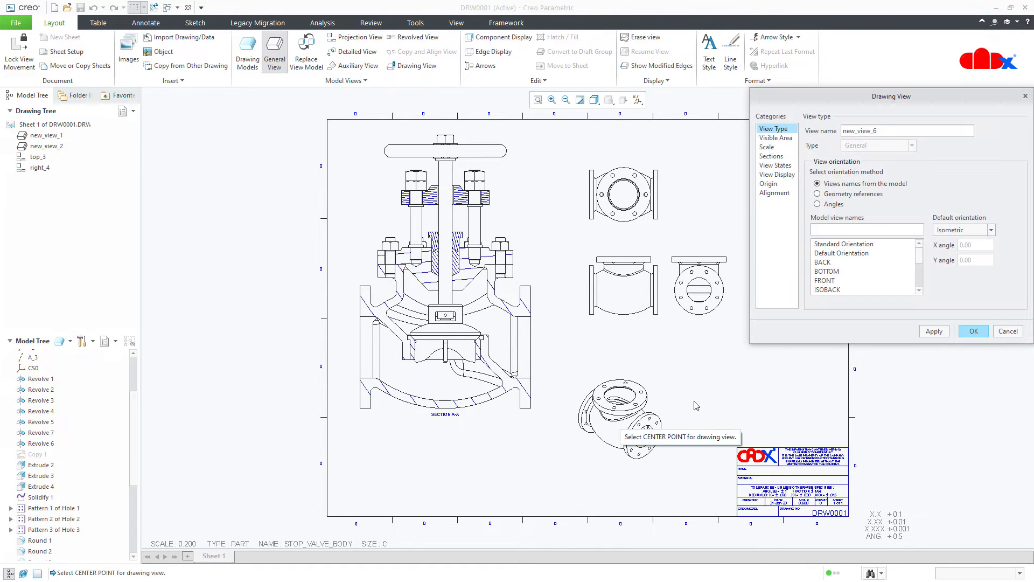
left_click(827, 281)
left_click(931, 332)
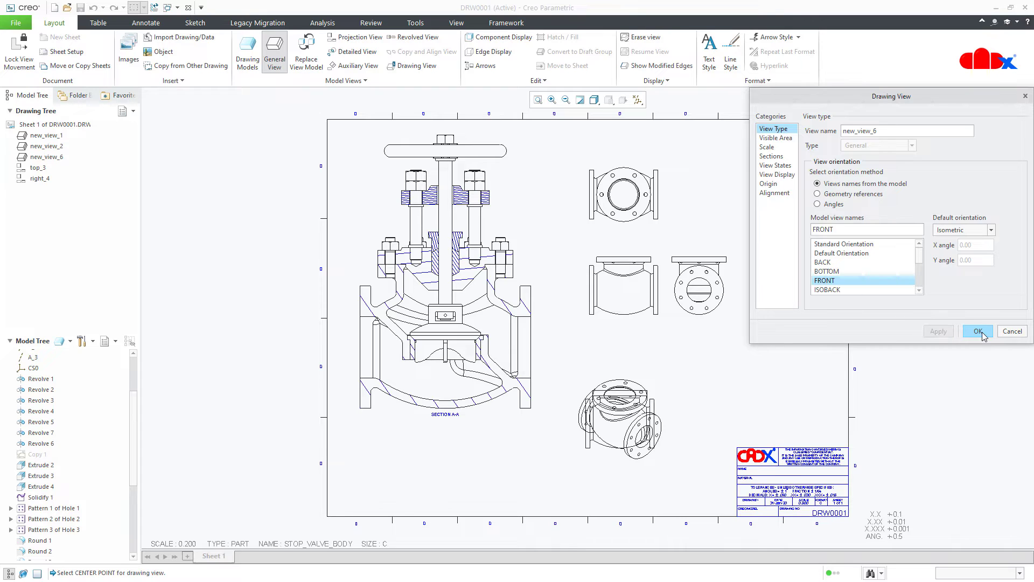
left_click(974, 330)
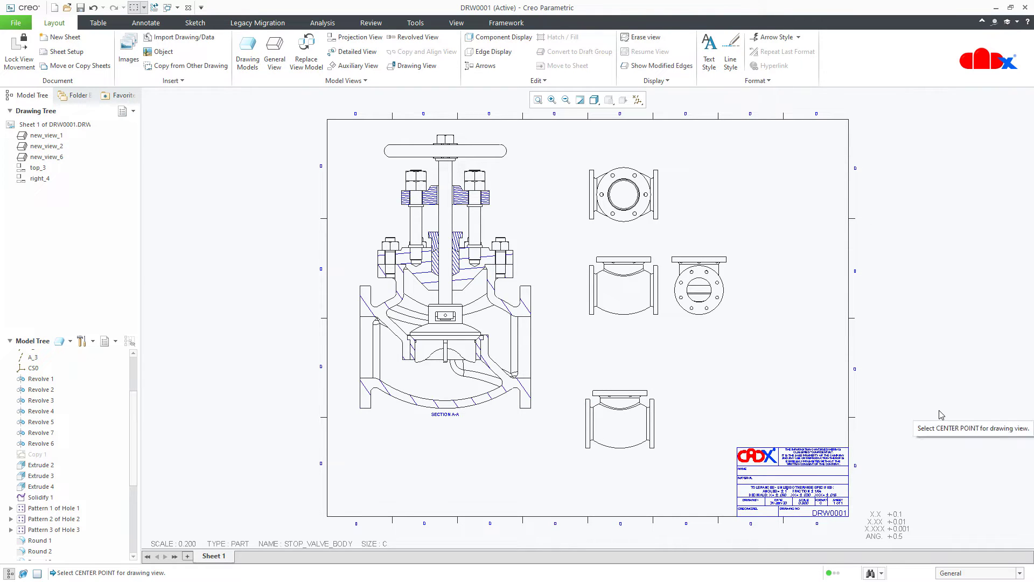
left_click(640, 435)
key("Delete")
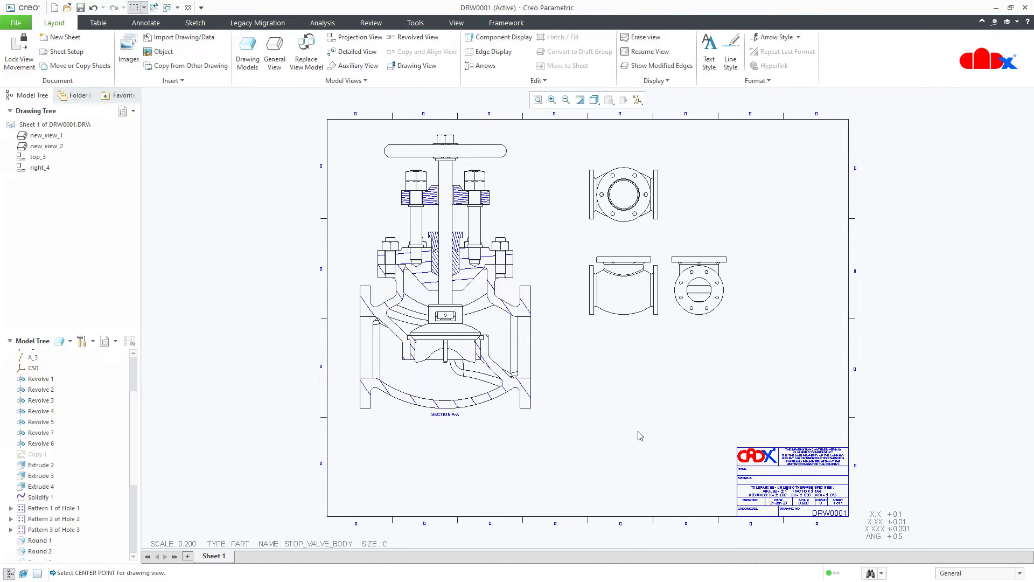
Step: Add valve.prt to the drawing's models
left_click(247, 51)
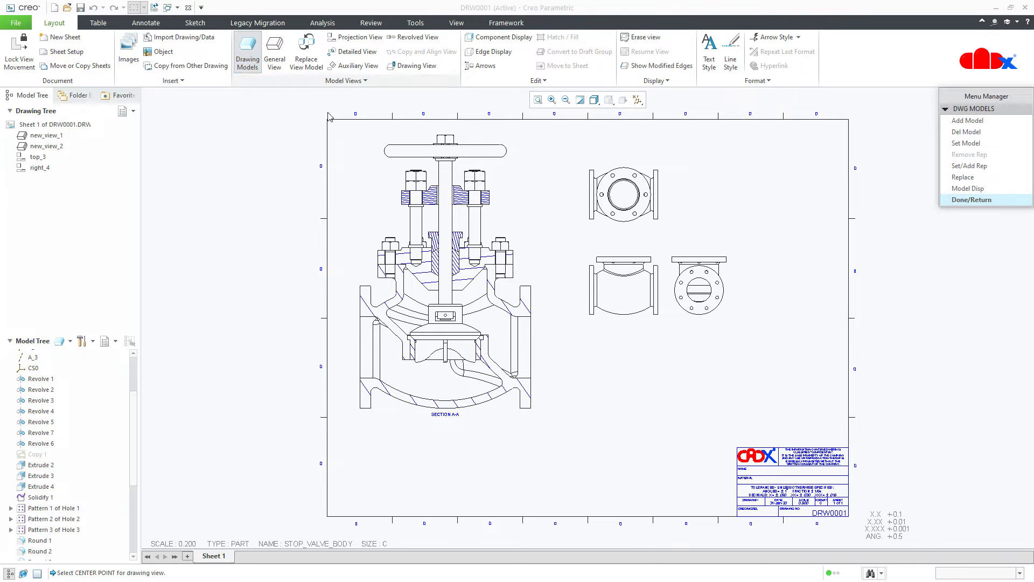
left_click(965, 120)
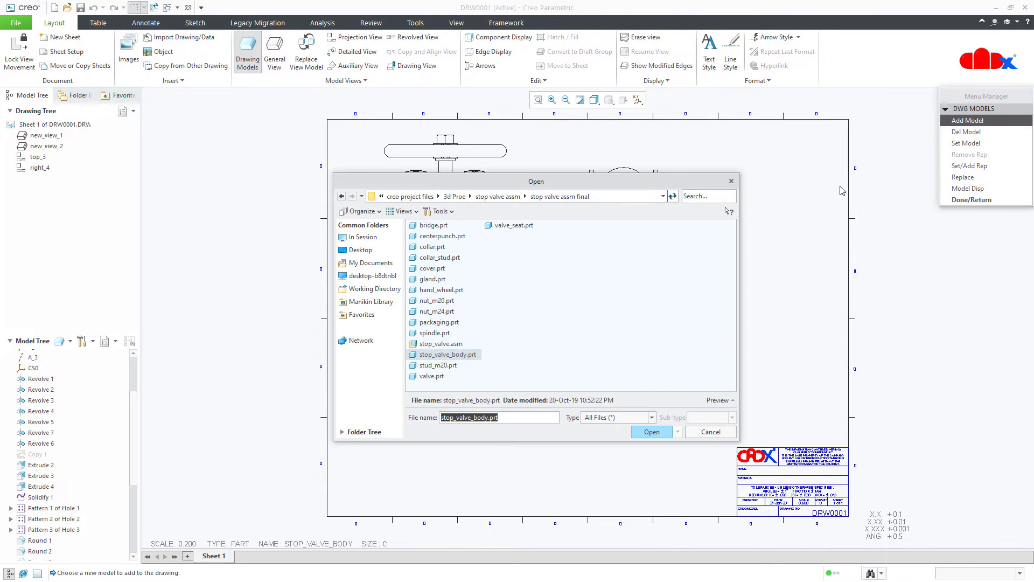
left_click(440, 376)
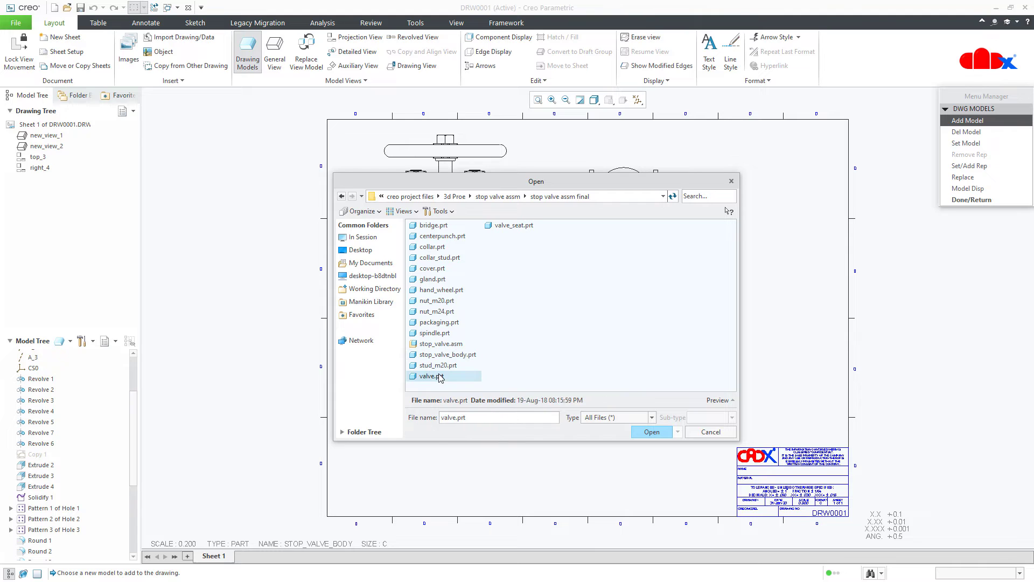
left_click(652, 432)
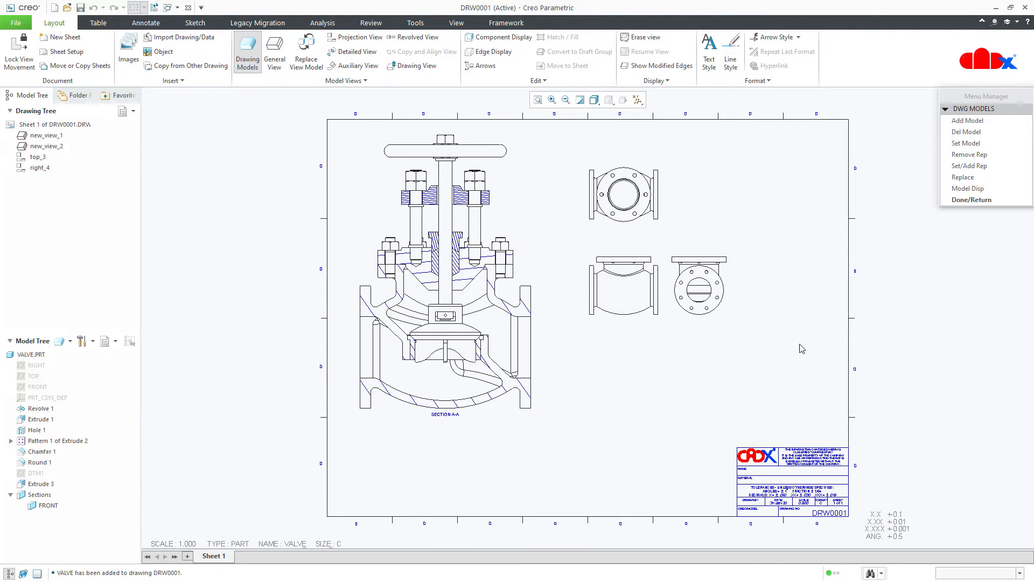
left_click(965, 200)
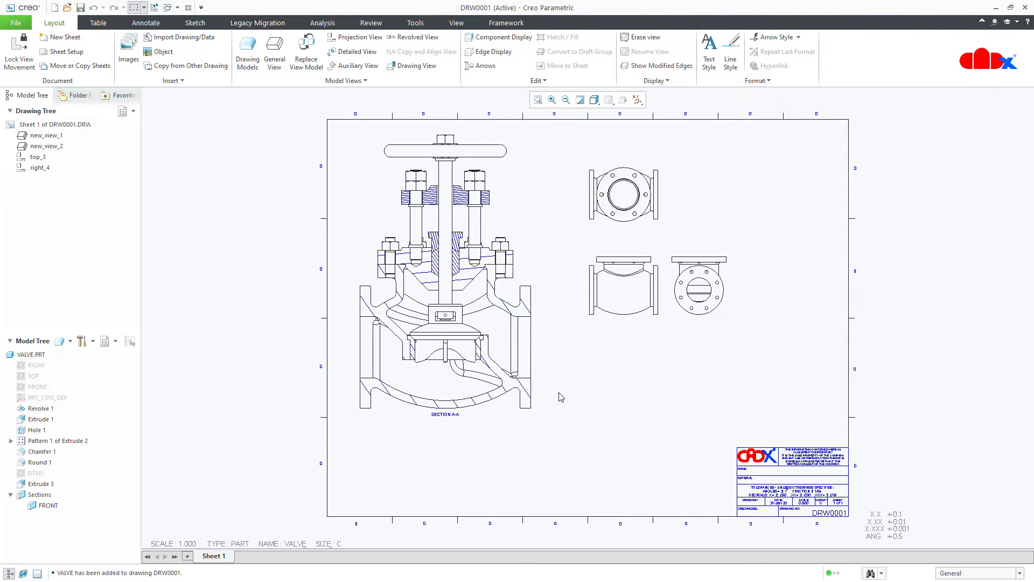
Step: Place a FRONT-oriented general view of the valve at the sheet's upper right
left_click(276, 58)
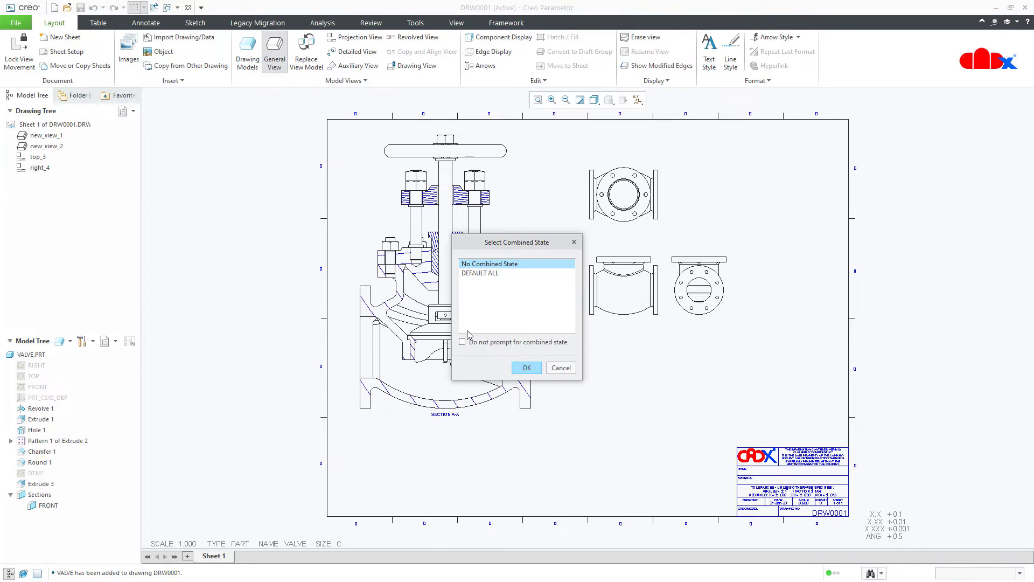
left_click(526, 368)
left_click(775, 194)
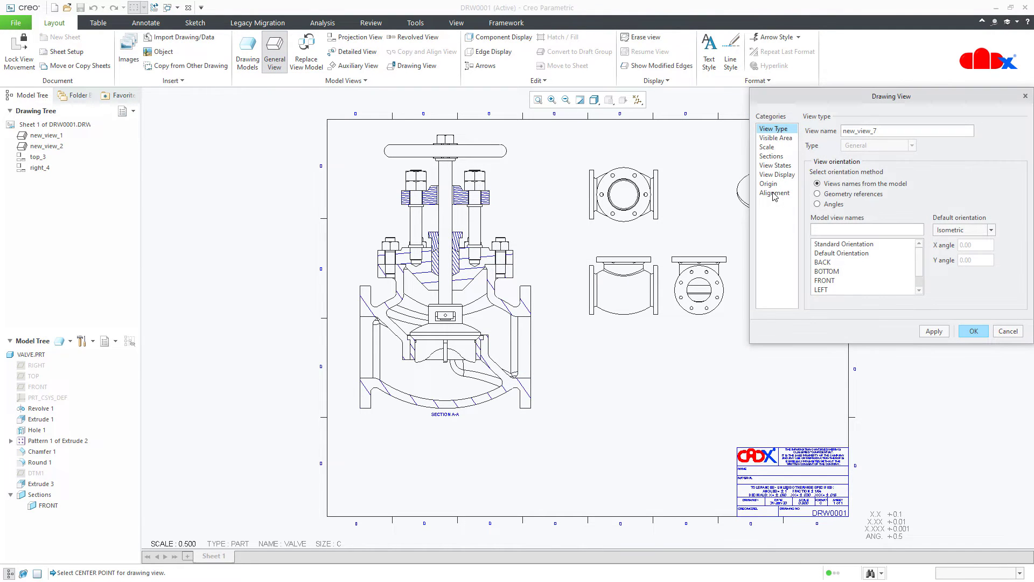
left_click(830, 284)
left_click(936, 332)
left_click(975, 332)
Step: Project a bottom view below the valve's front view
middle_click_drag(676, 387, 572, 445)
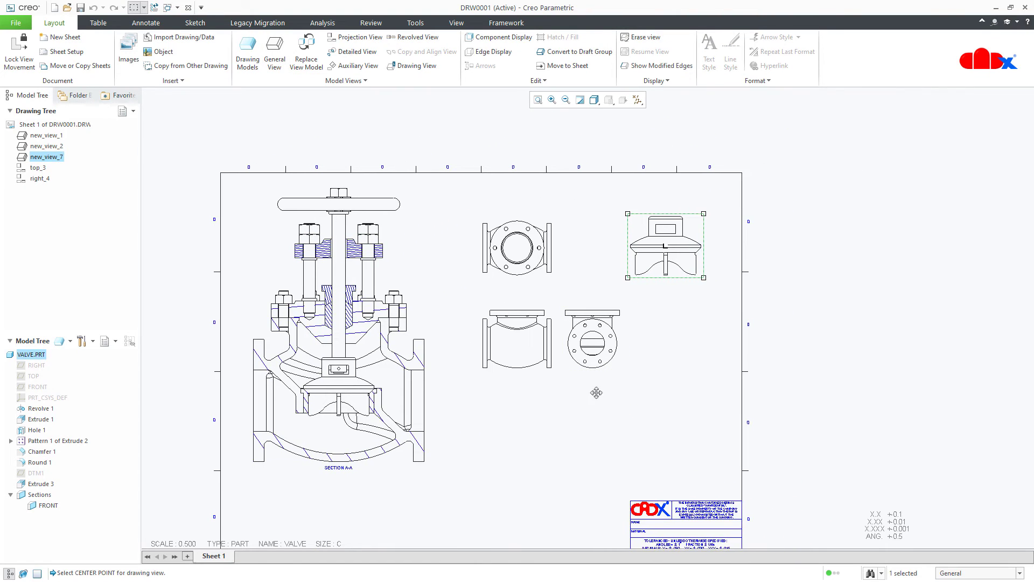
left_click(609, 366)
left_click(671, 267)
left_click(702, 197)
left_click(681, 332)
Step: Shift the valve body front and right-side views left to make room
left_click(533, 347)
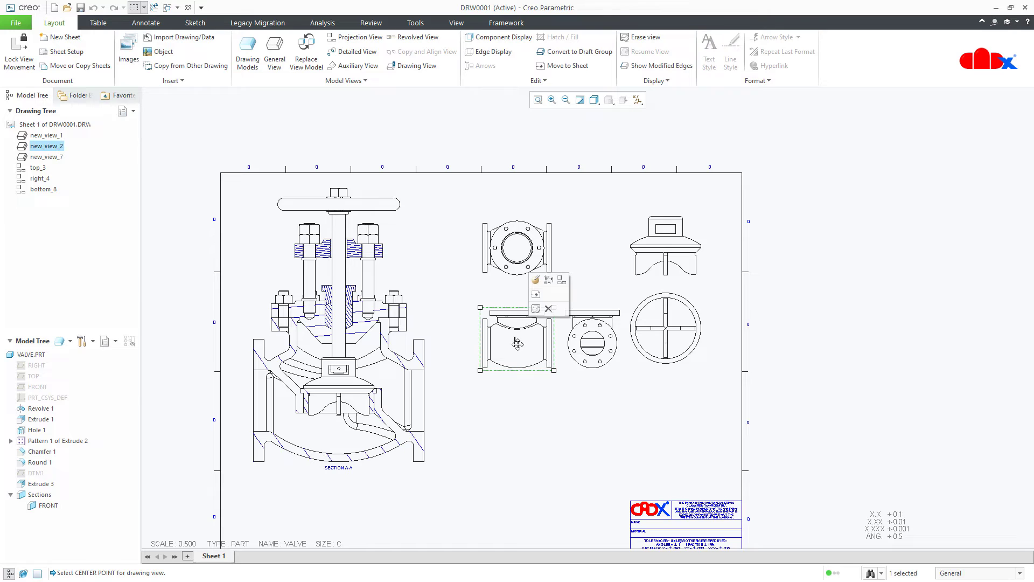
left_click_drag(515, 345, 491, 349)
left_click(584, 351)
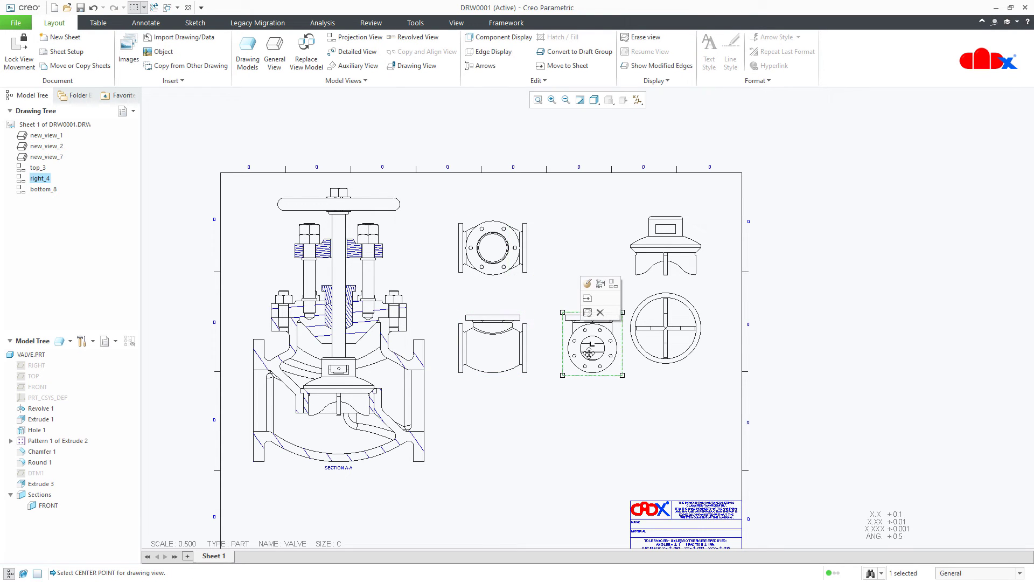
left_click_drag(585, 351, 571, 351)
left_click(631, 406)
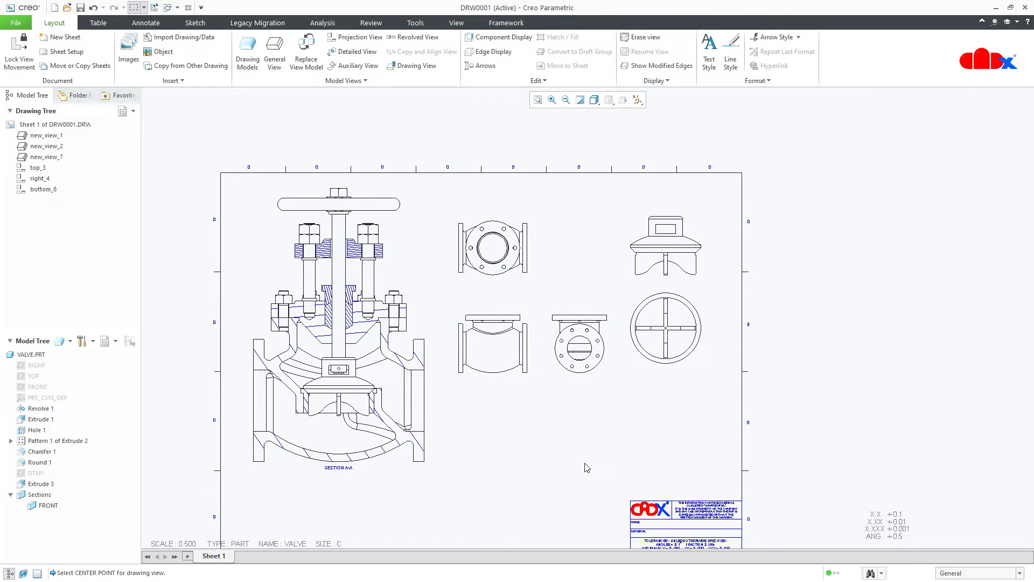
middle_click_drag(565, 476, 599, 435)
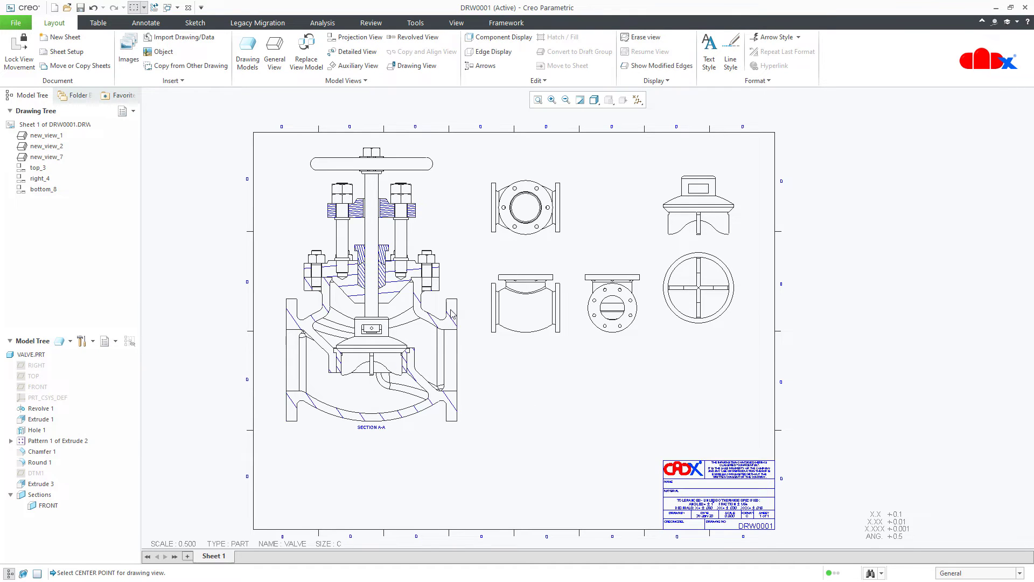
Step: Add centerpunch.prt to the drawing's models
left_click(247, 54)
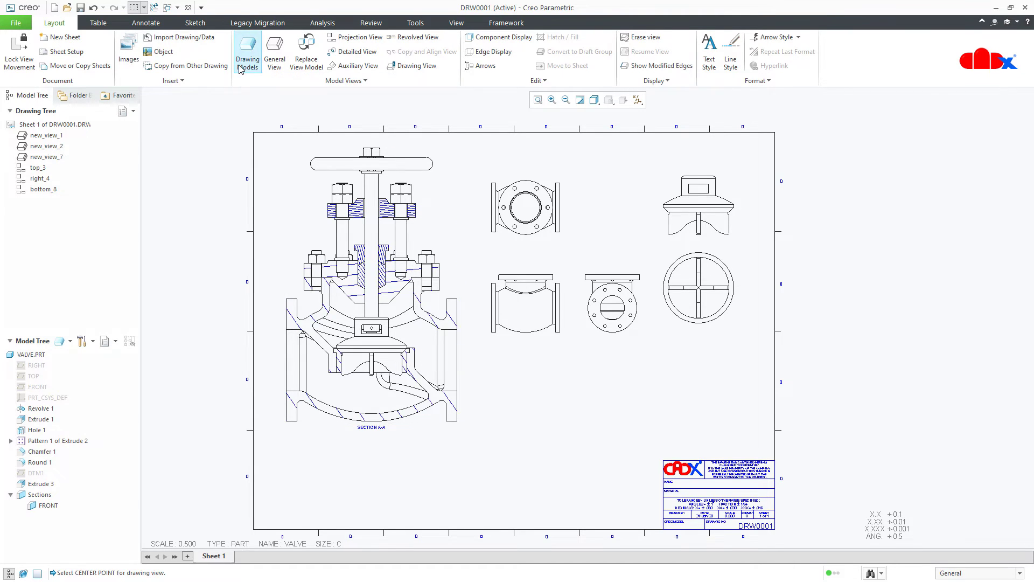
left_click(958, 121)
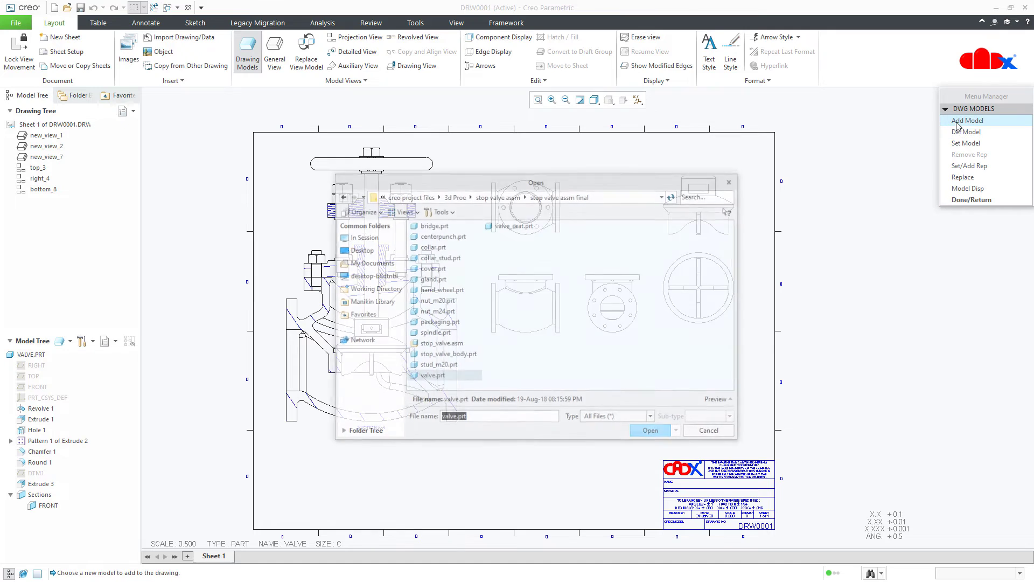
left_click(446, 238)
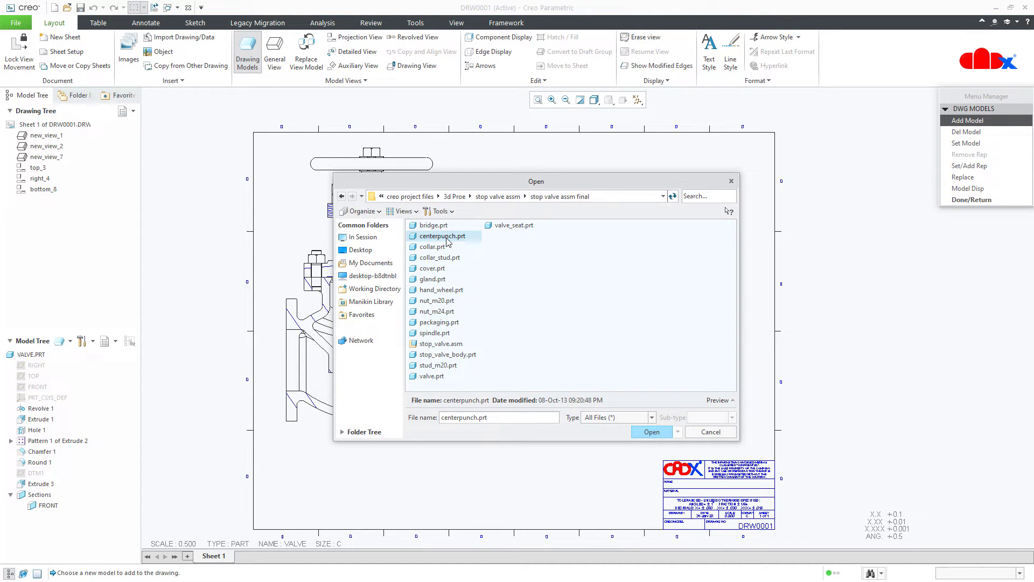
left_click(650, 432)
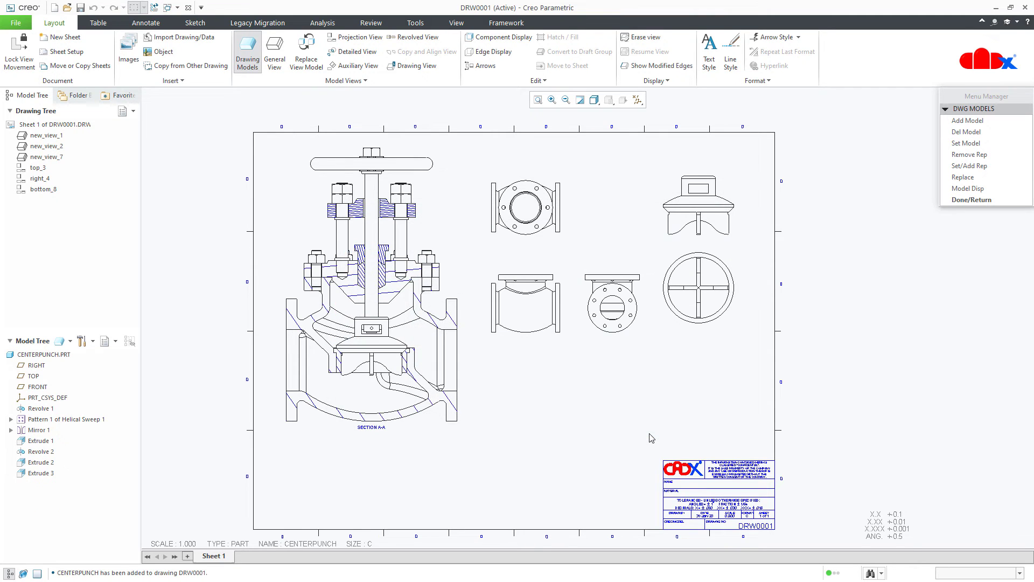
left_click(962, 199)
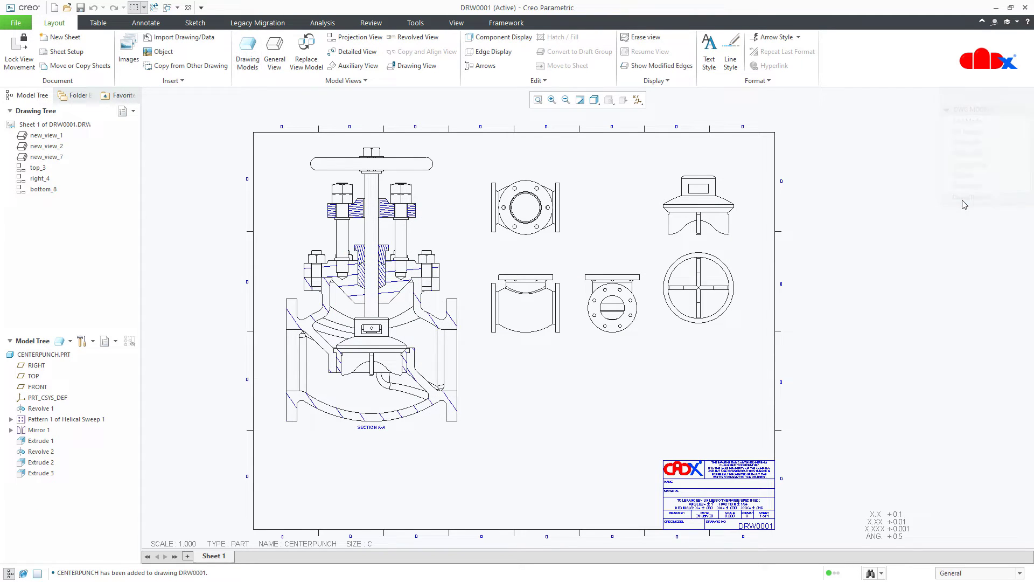
Step: Place a FRONT-oriented general view of the centre punch below the part views
left_click(274, 54)
left_click(526, 367)
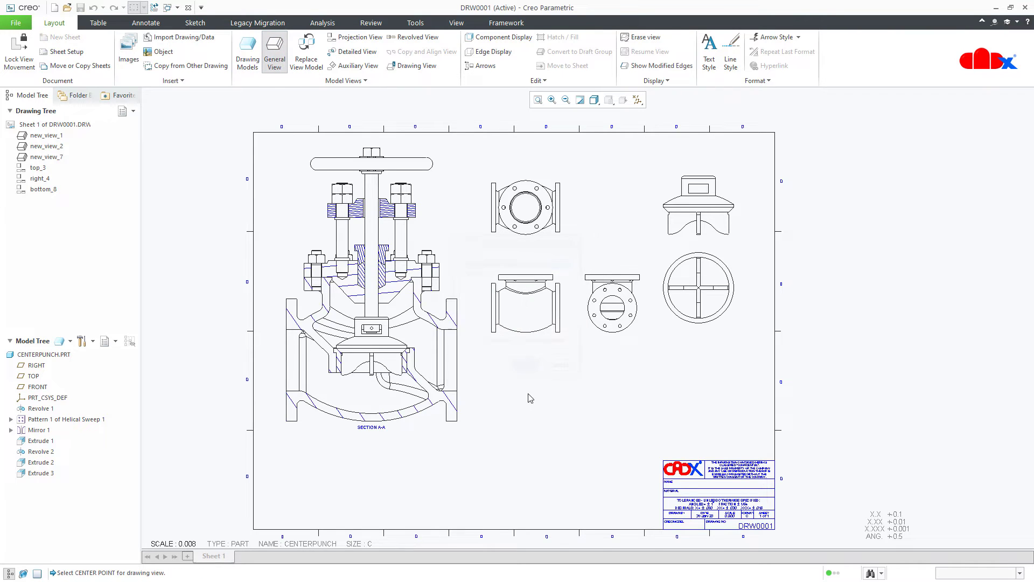
left_click(543, 458)
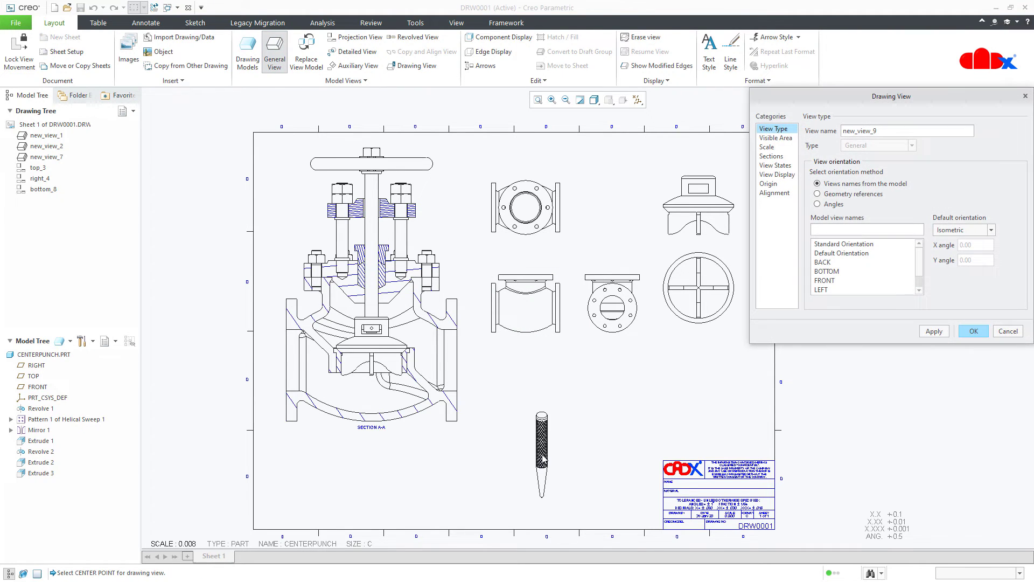
left_click(824, 281)
left_click(934, 332)
left_click(974, 331)
left_click(744, 392)
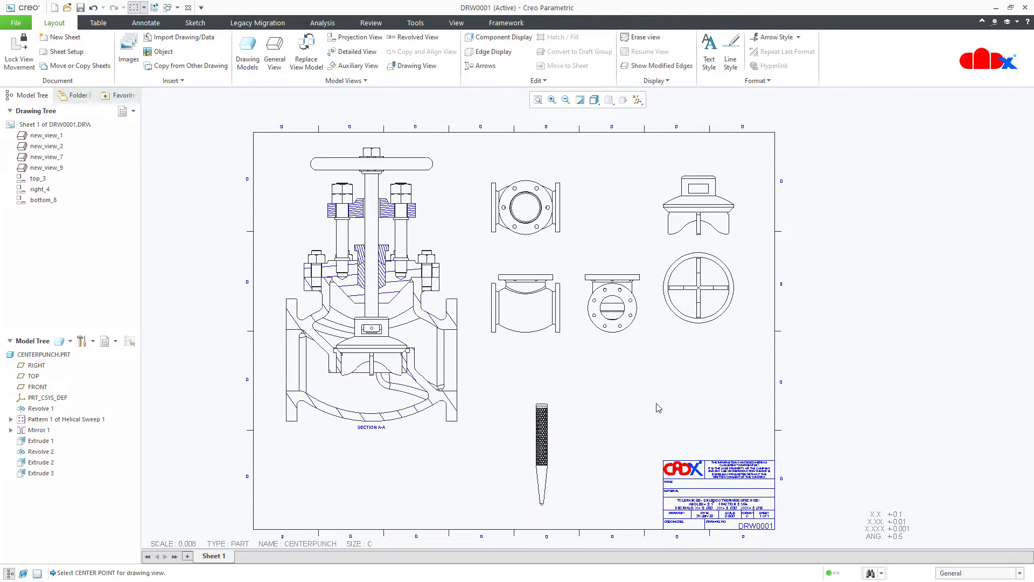
Step: Project a top view above the centre punch front view
left_click(550, 434)
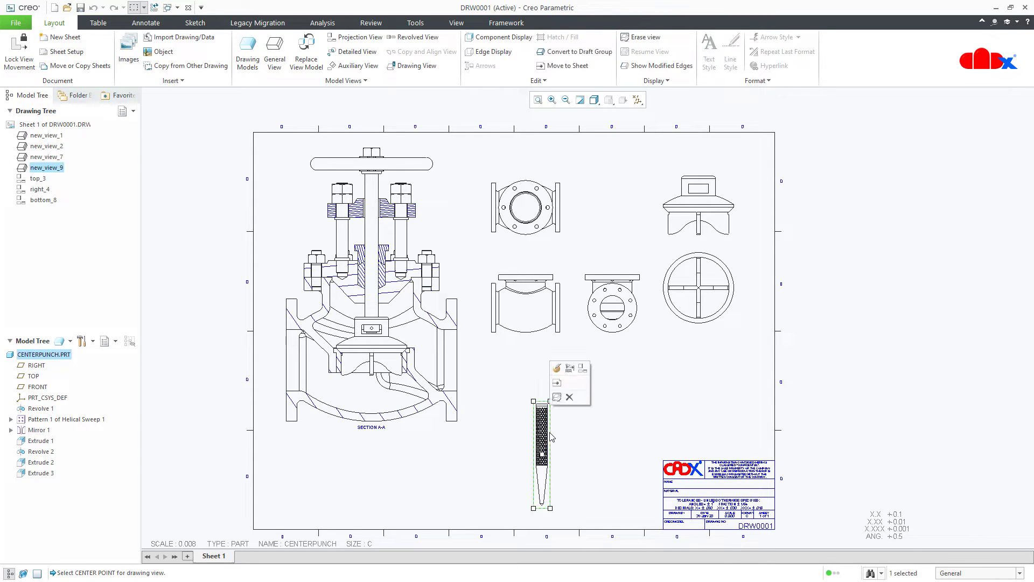
left_click(583, 369)
left_click(561, 372)
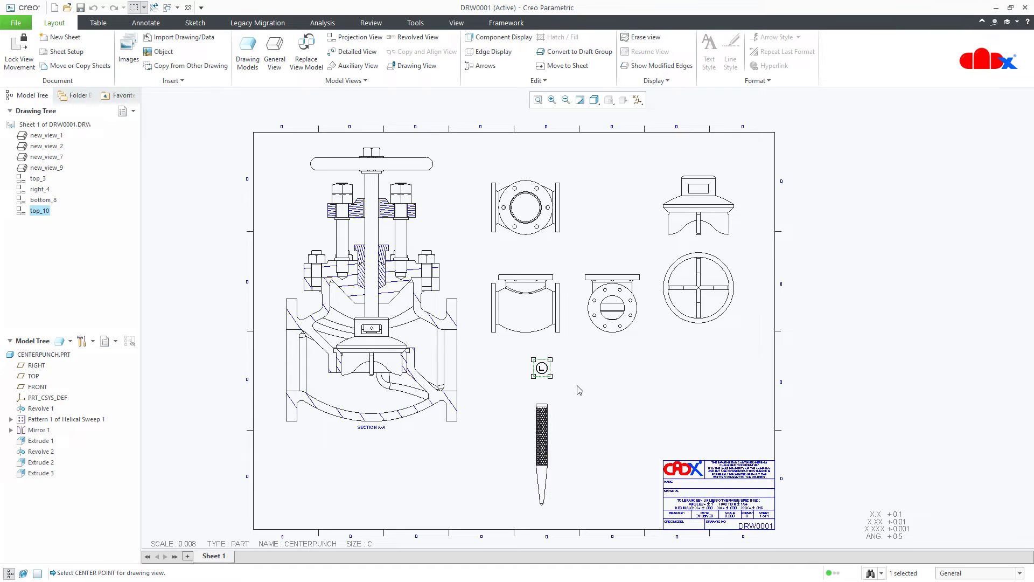
left_click(577, 394)
scroll(563, 474, "up", 3)
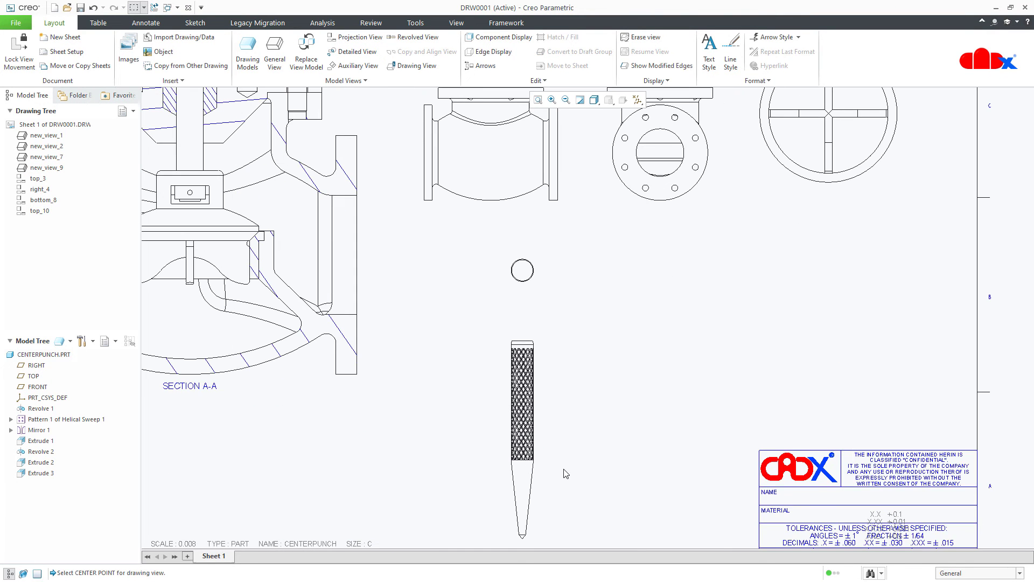
key("ctrl+d")
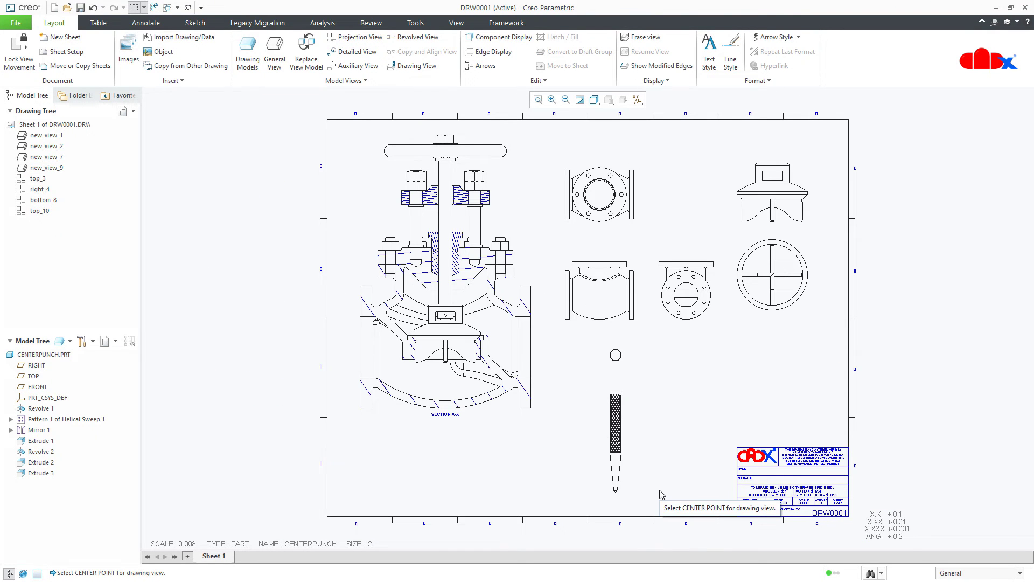
right_click(41, 410)
left_click(68, 430)
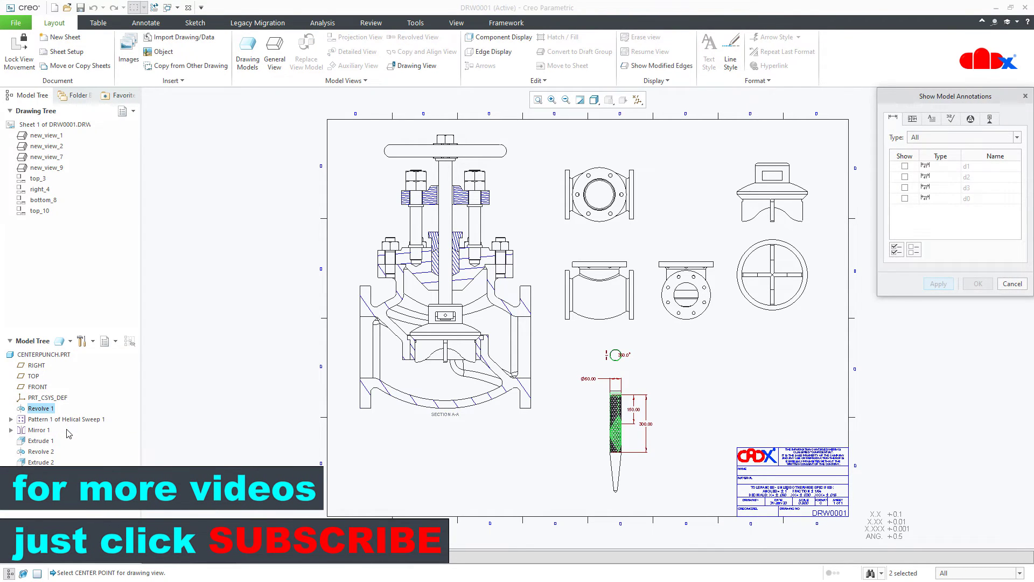
left_click(40, 451)
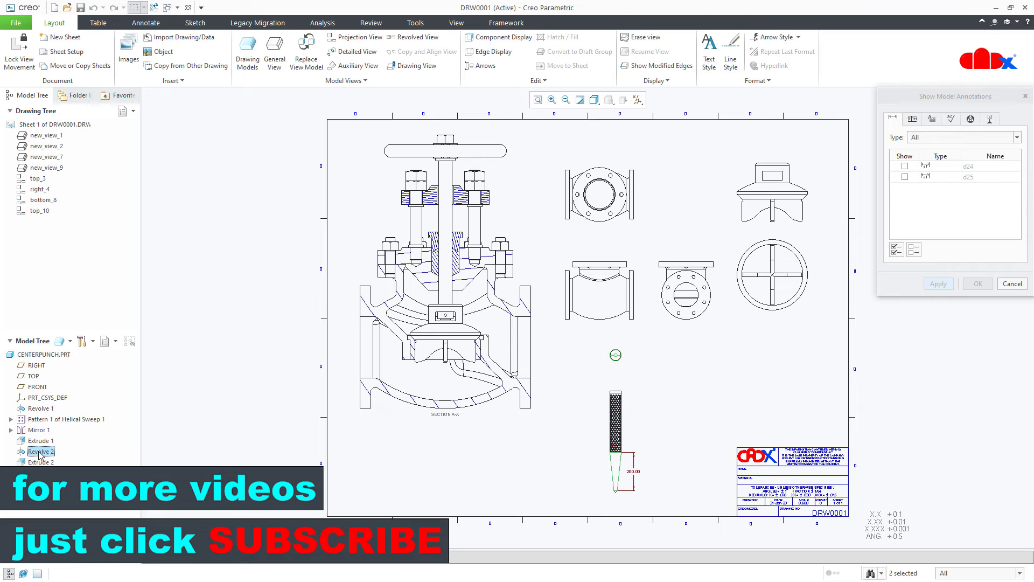
left_click(41, 472)
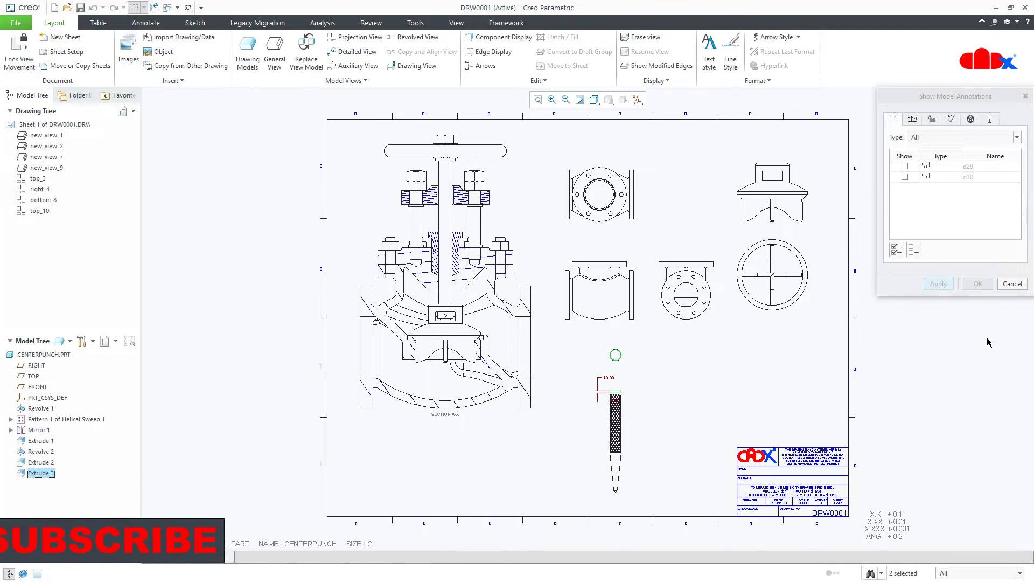
left_click(1013, 283)
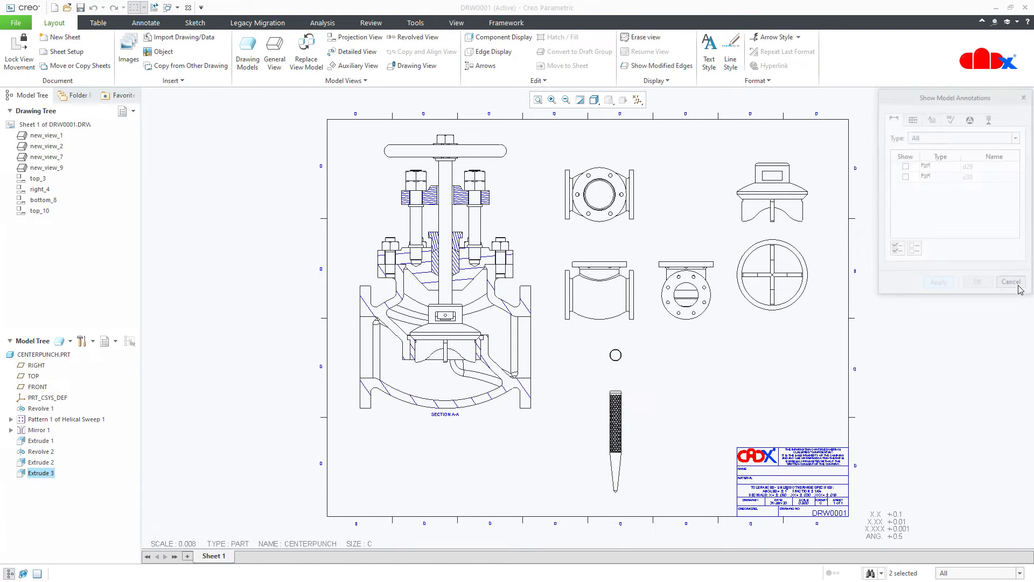
left_click(146, 22)
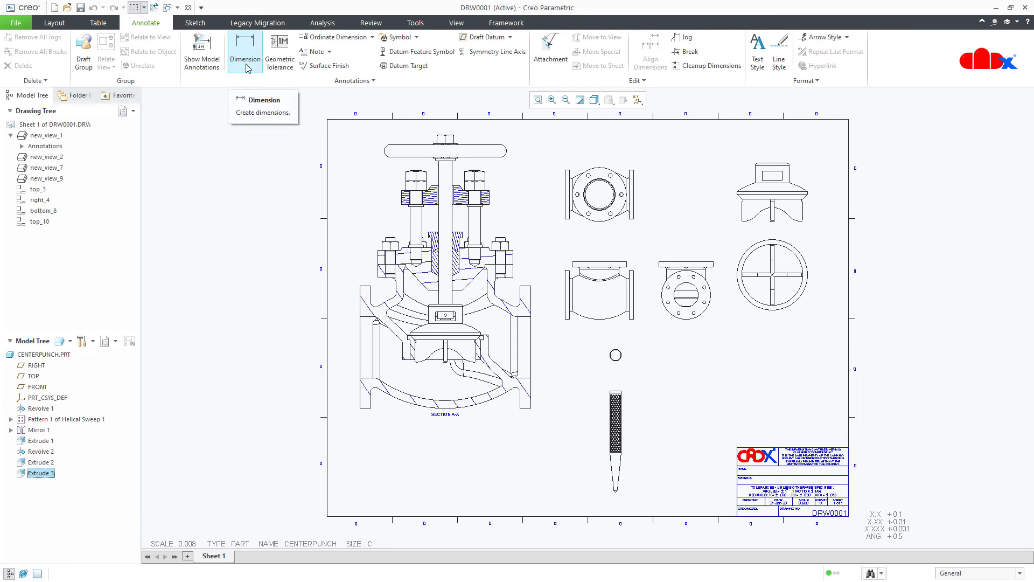
left_click(61, 23)
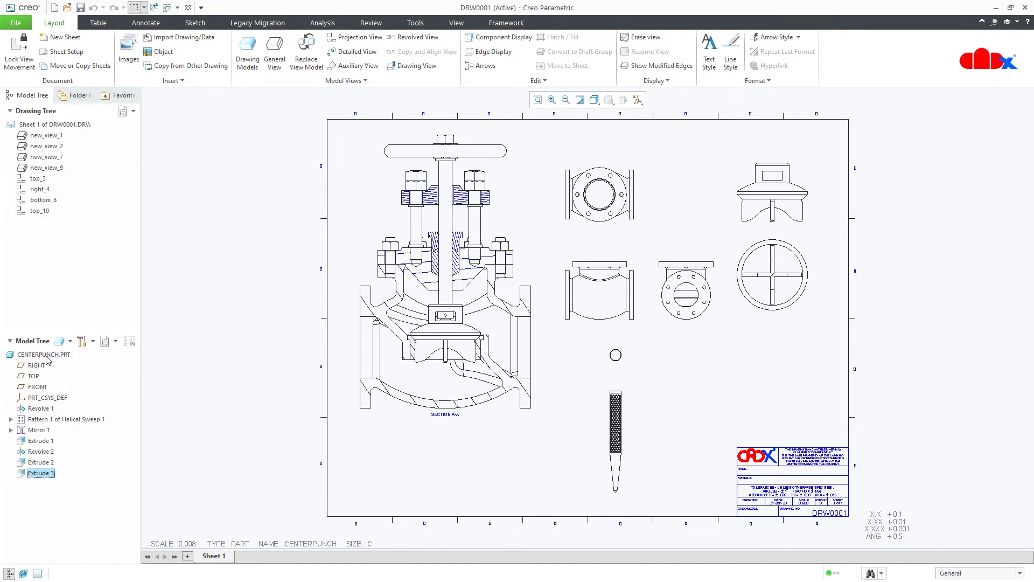
Step: Set the centre punch drawing scale to 0.010
double_click(190, 544)
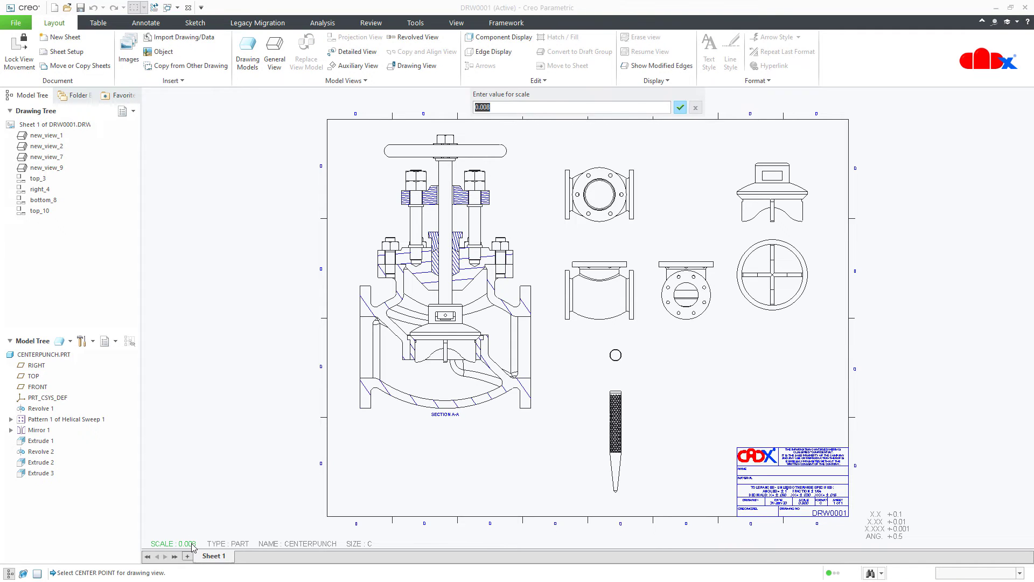
type(".01")
key("Return")
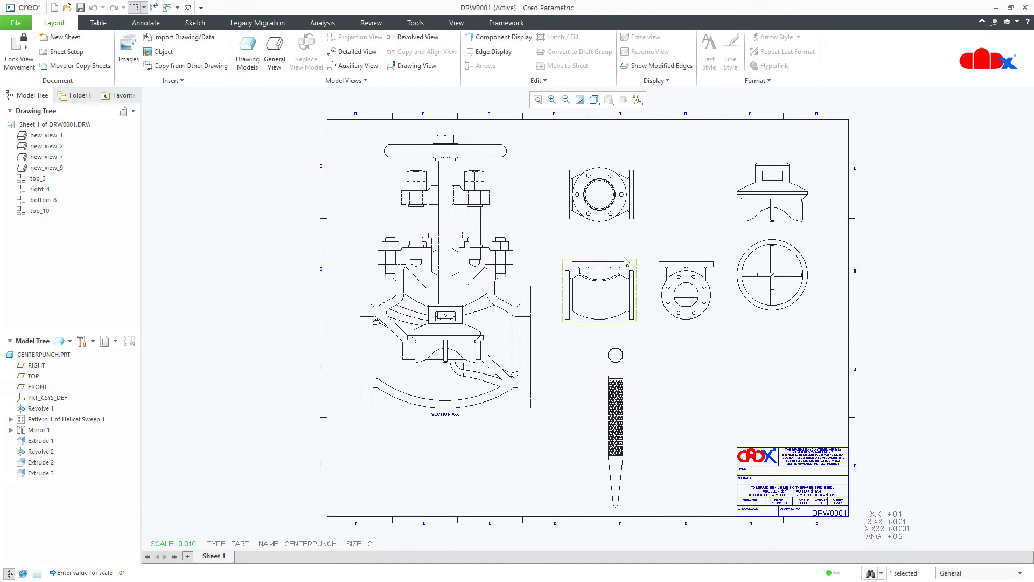
Step: Make STOP_VALVE_BODY.PRT active and set its views to scale 0.250
left_click(60, 341)
mouse_move(108, 377)
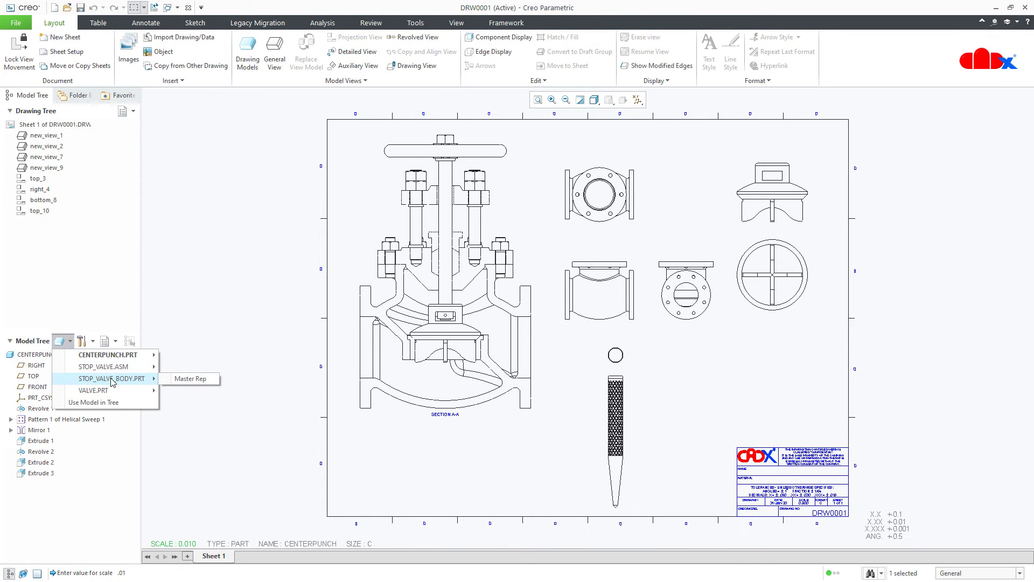
left_click(175, 380)
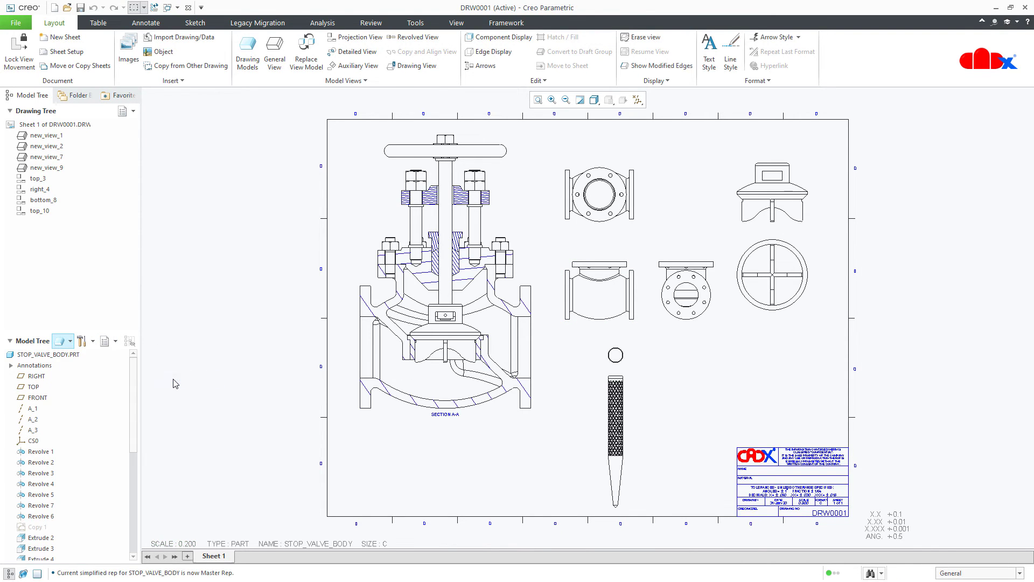
double_click(189, 543)
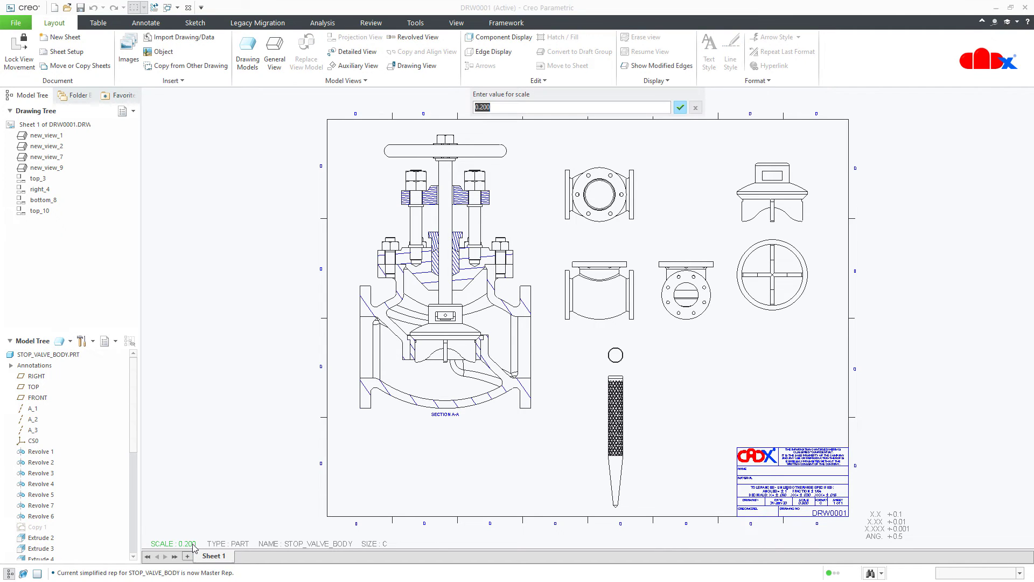
type(".25")
key("Return")
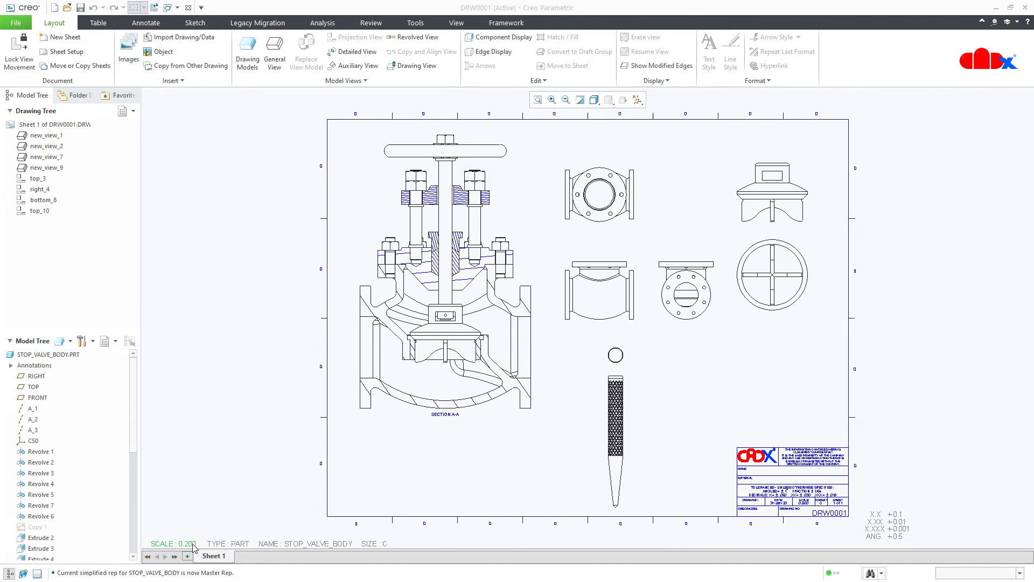
left_click(595, 225)
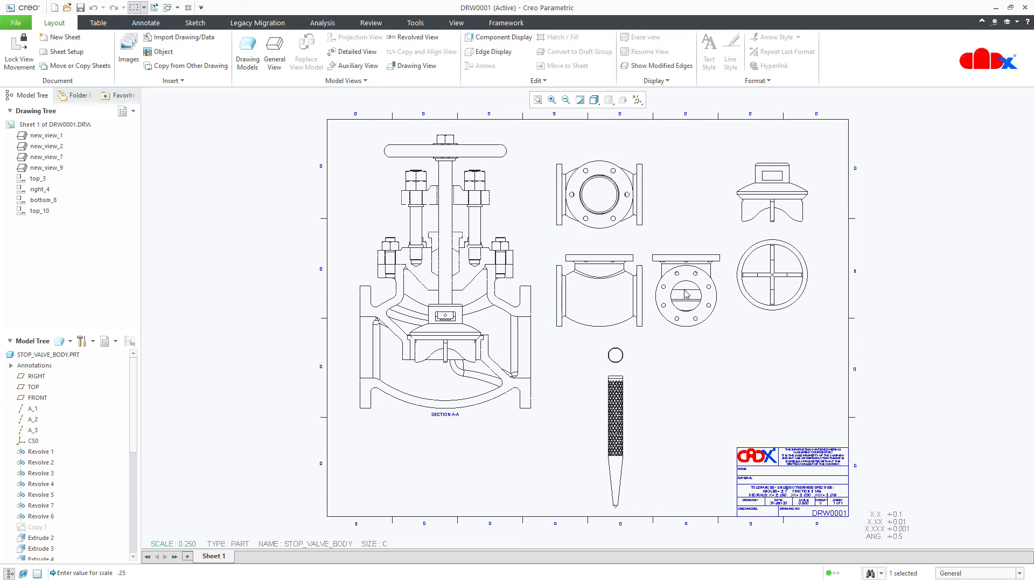
Step: Make VALVE.PRT active and set its views to scale 0.250
left_click(71, 341)
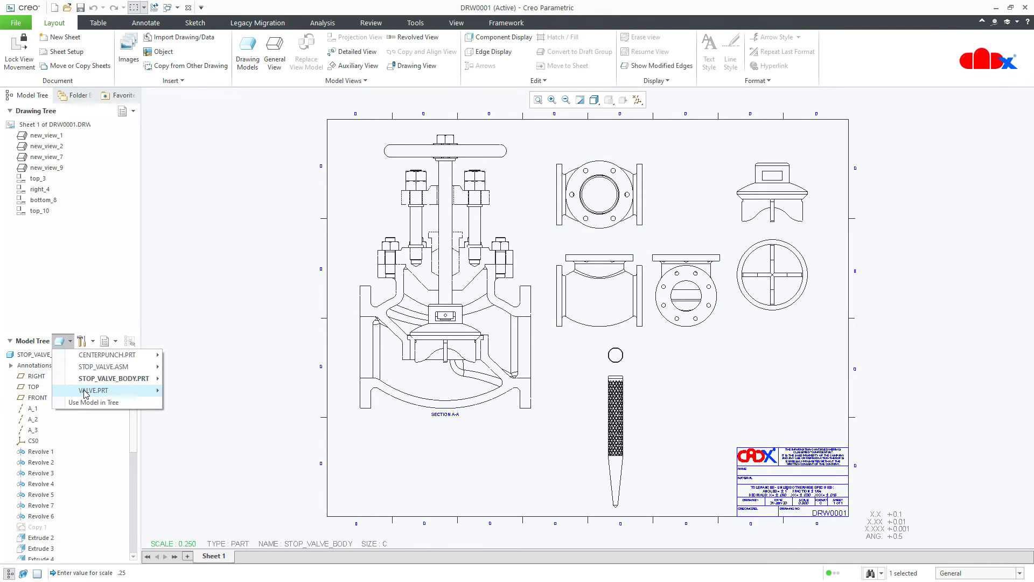
mouse_move(103, 391)
left_click(191, 392)
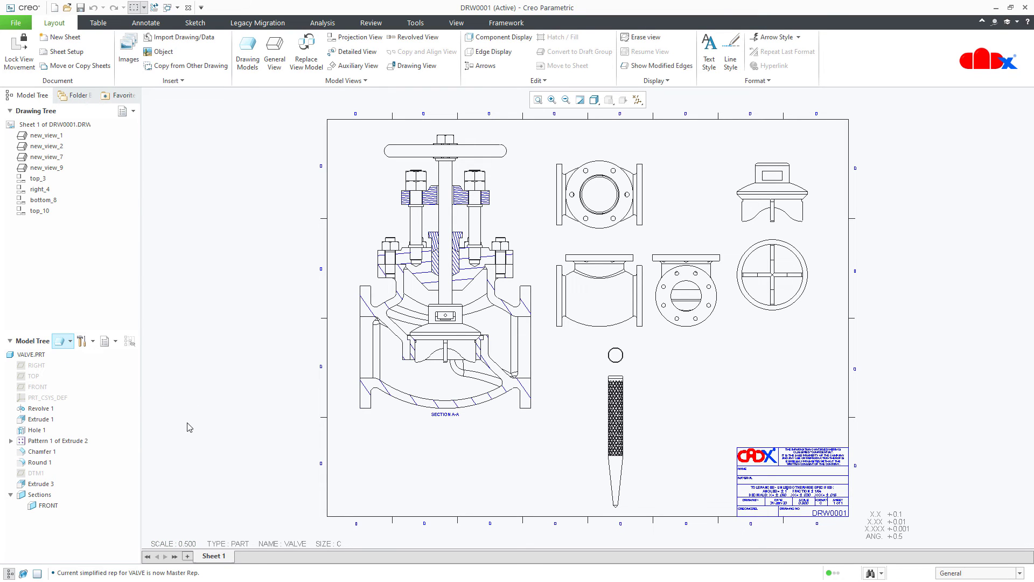
double_click(188, 544)
type(".25")
key("Return")
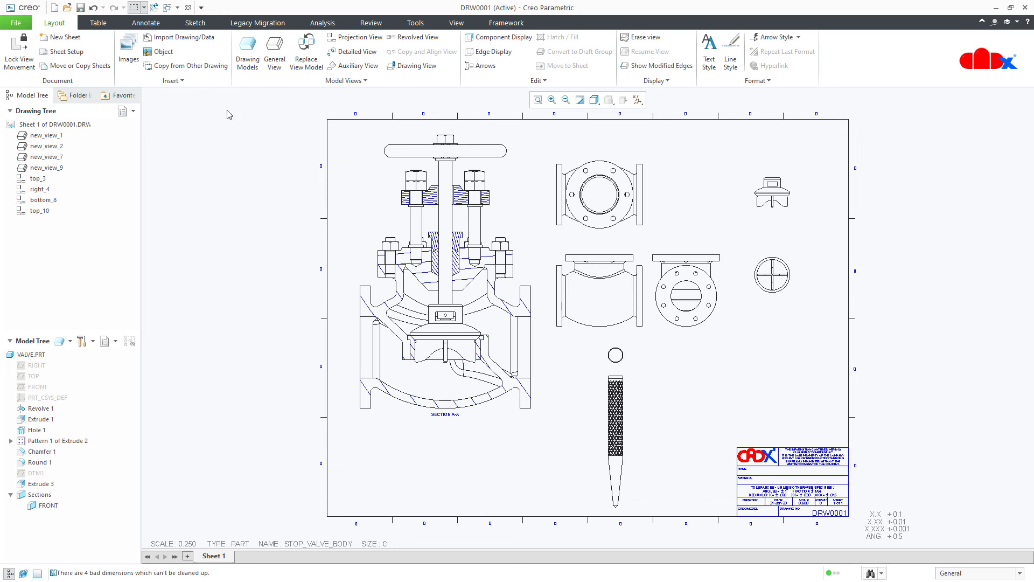
Step: Open Show Model Annotations on the Datum tab for the body side, valve and centre punch views
left_click(153, 27)
left_click(201, 51)
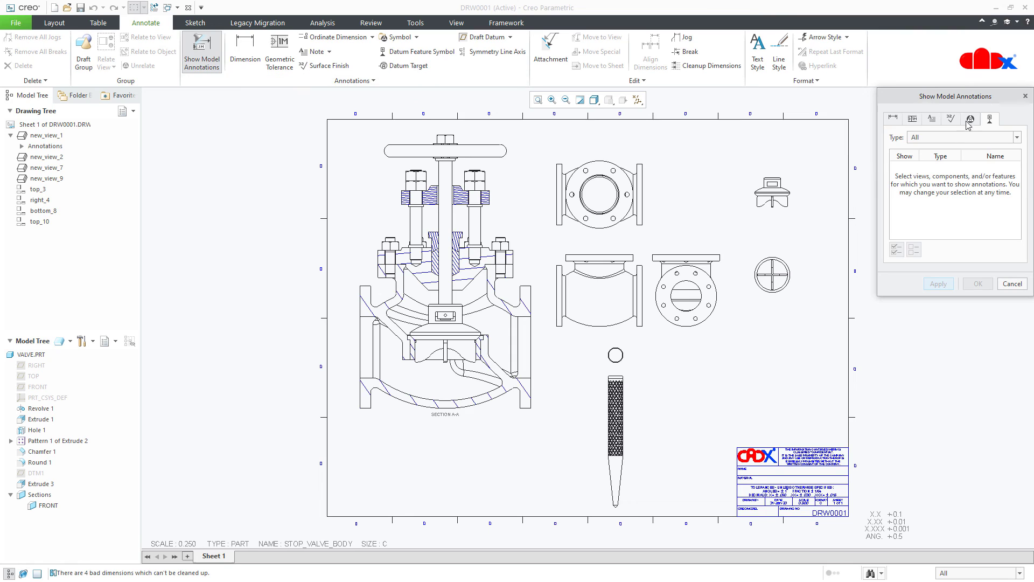
left_click(990, 118)
left_click(707, 333)
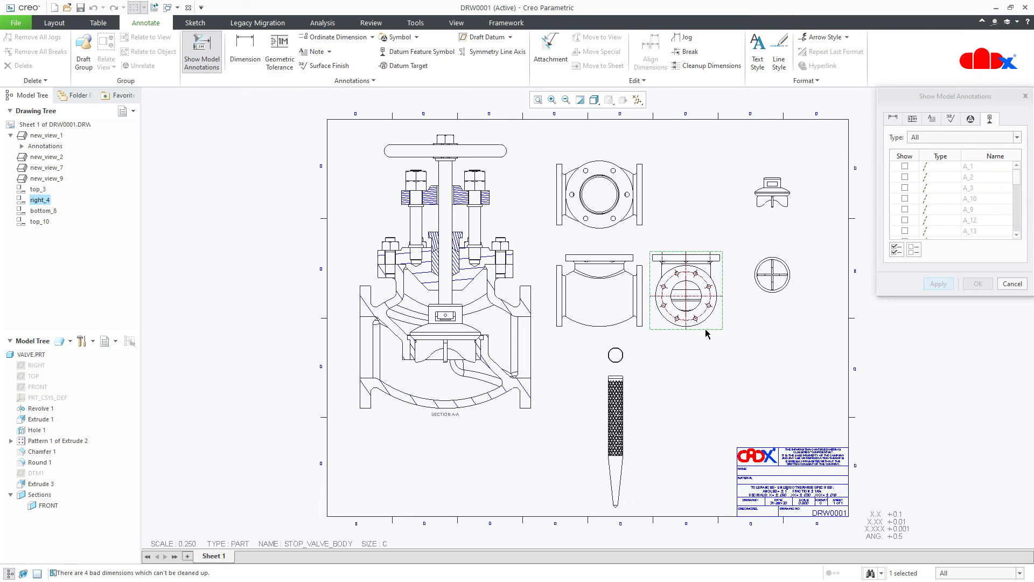
left_click(788, 295)
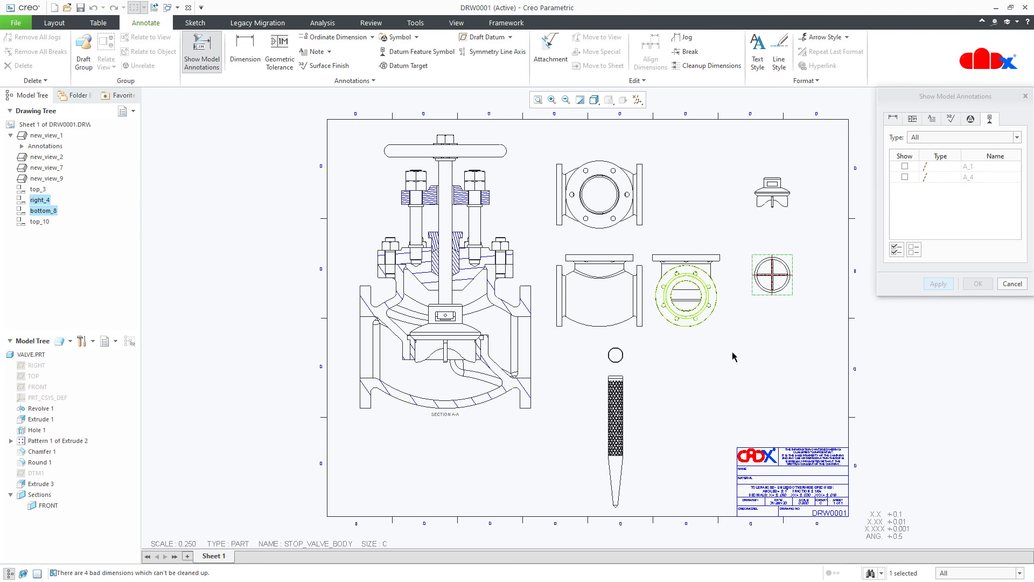
left_click(609, 485)
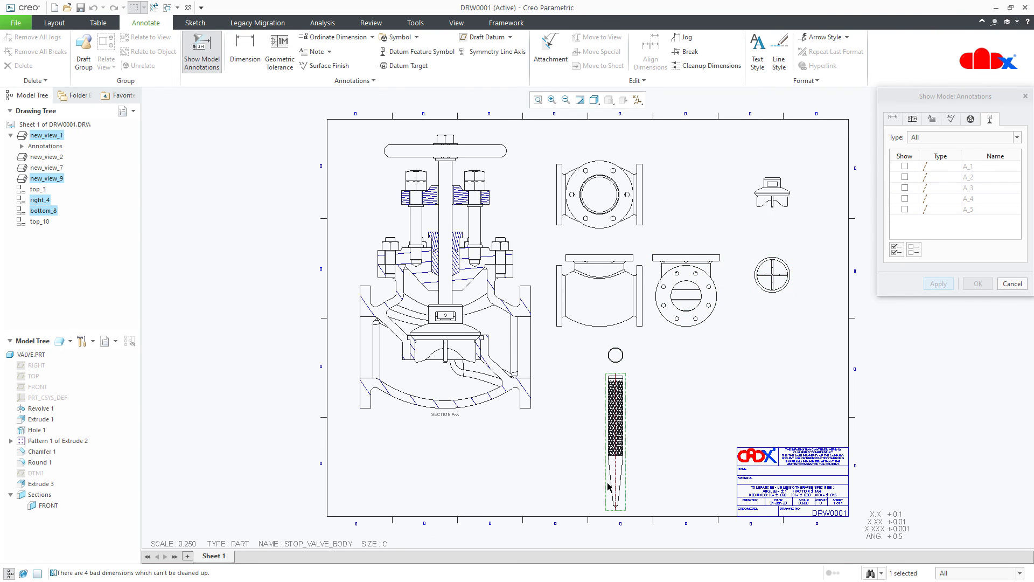
left_click(1012, 283)
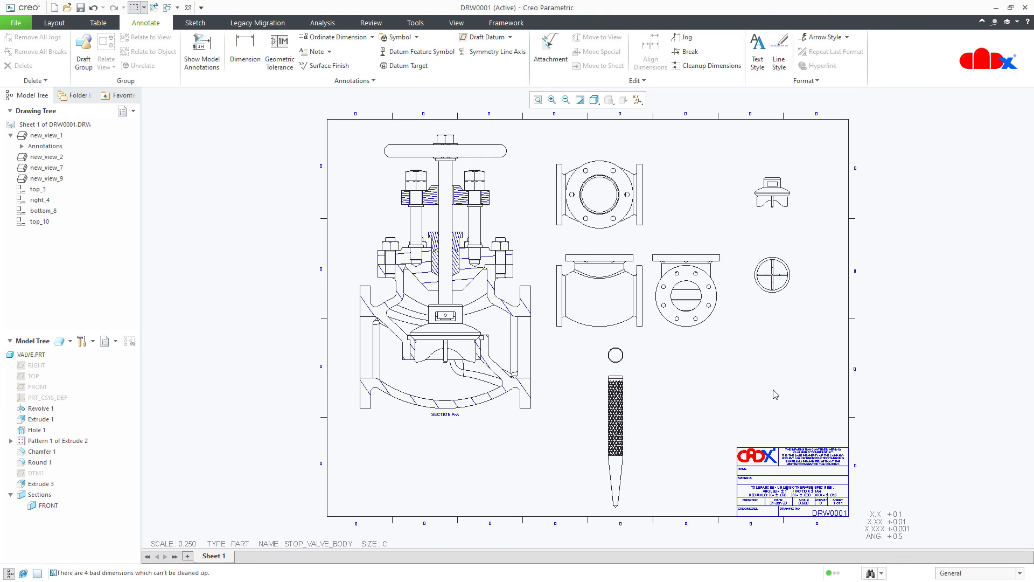